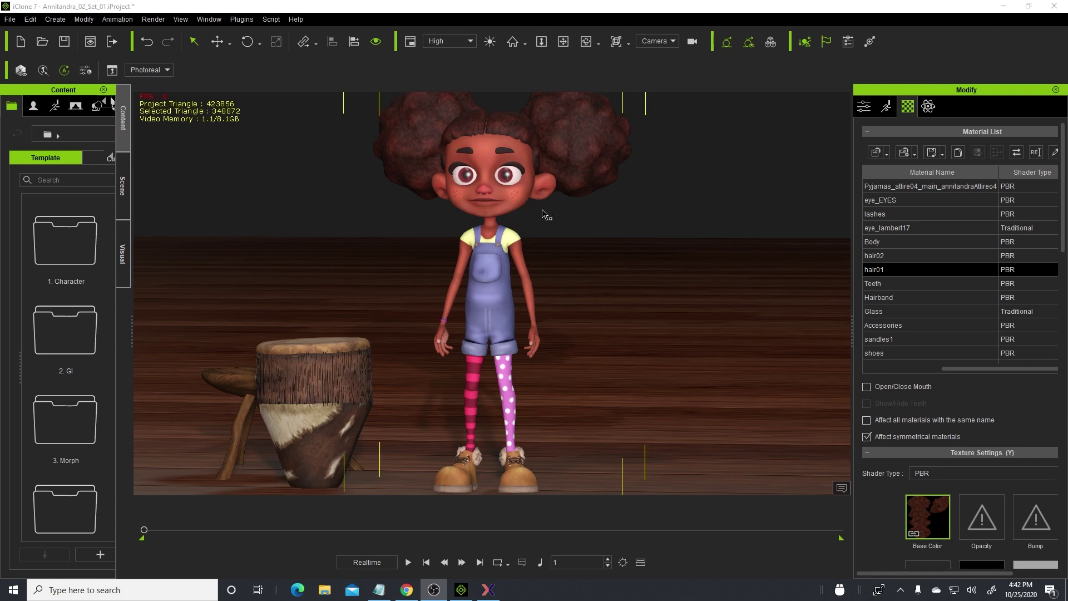
# Step: Compare the character's face and hair puffs with the Princess Annitandra reference picture open in Chrome, and return to iClone
pyautogui.moveTo(512, 213); pyautogui.dragTo(636, 219, button='right')
pyautogui.scroll(5, 565, 224)
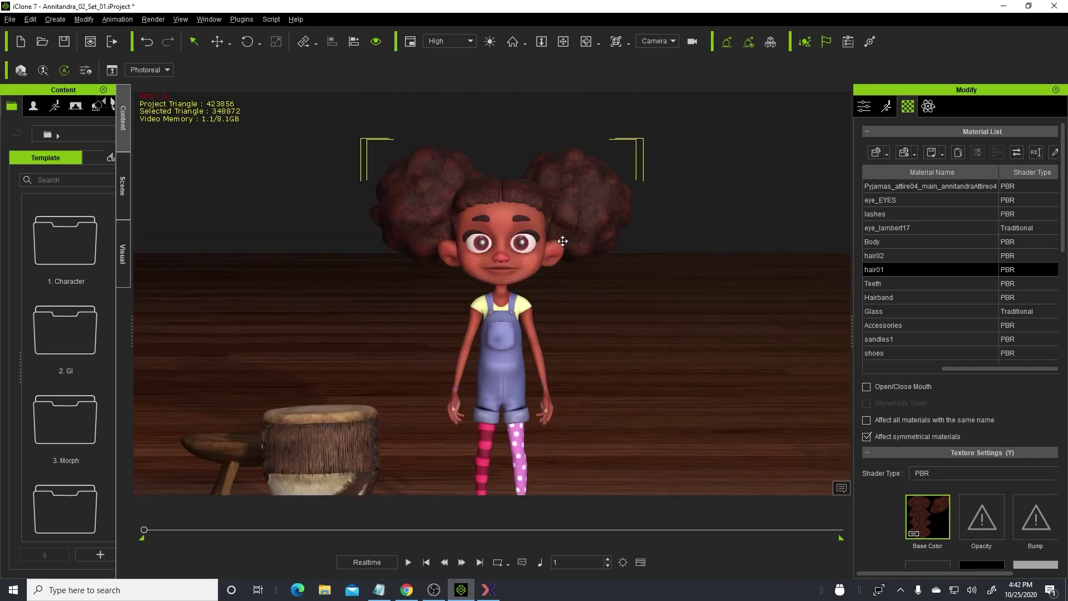
pyautogui.scroll(4, 537, 243)
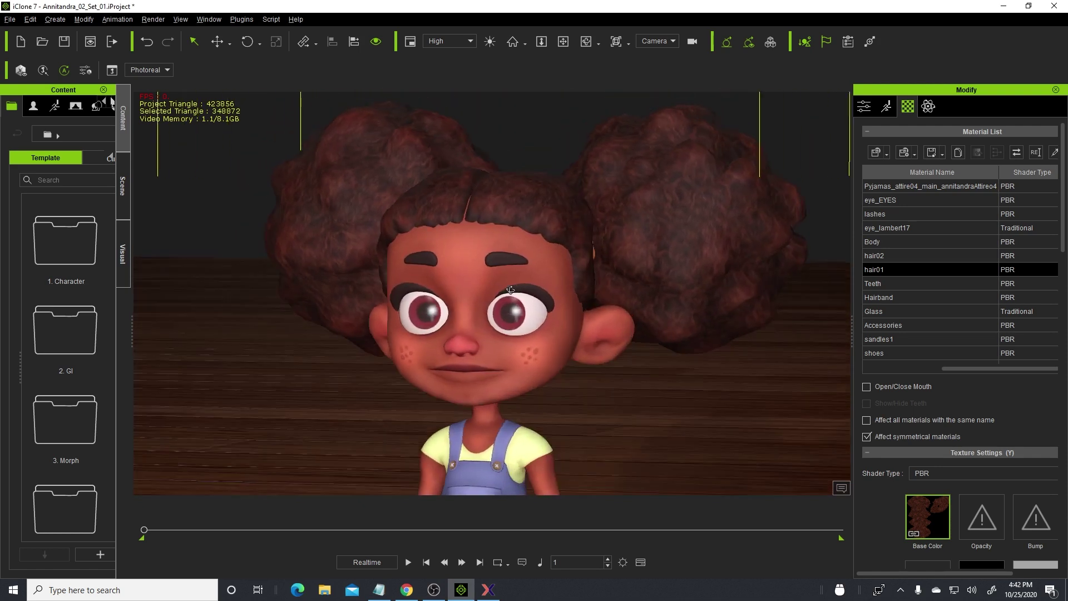
pyautogui.moveTo(510, 290); pyautogui.dragTo(589, 288, button='right')
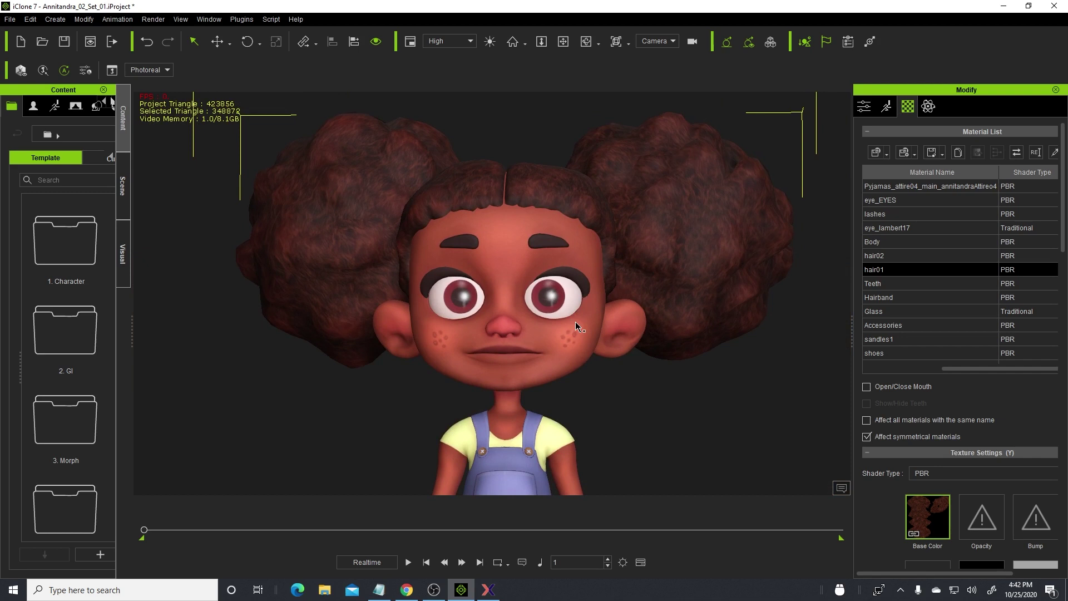
pyautogui.click(409, 591)
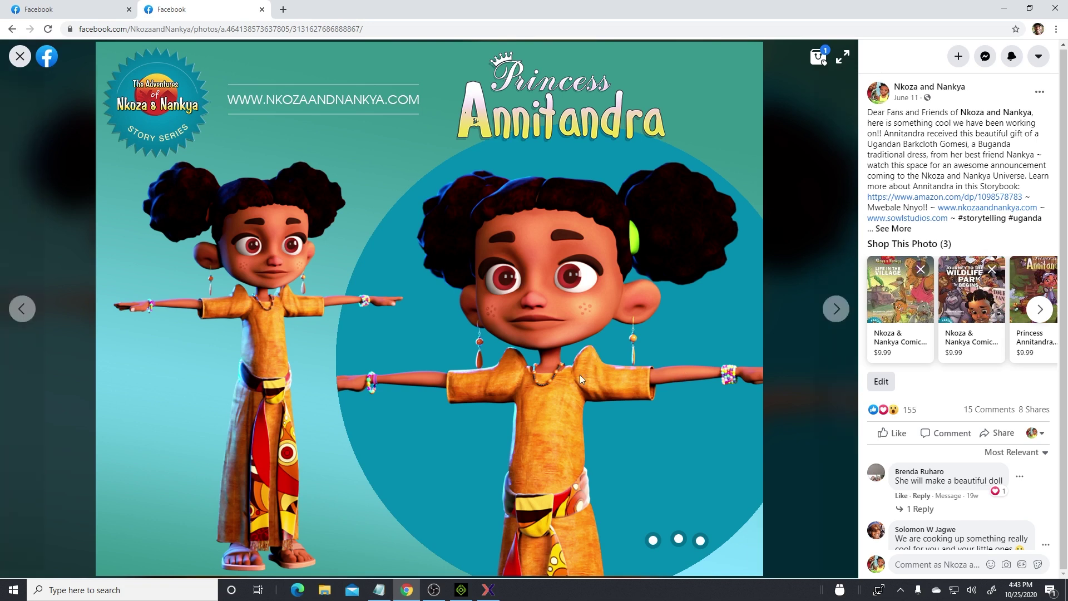
pyautogui.click(463, 591)
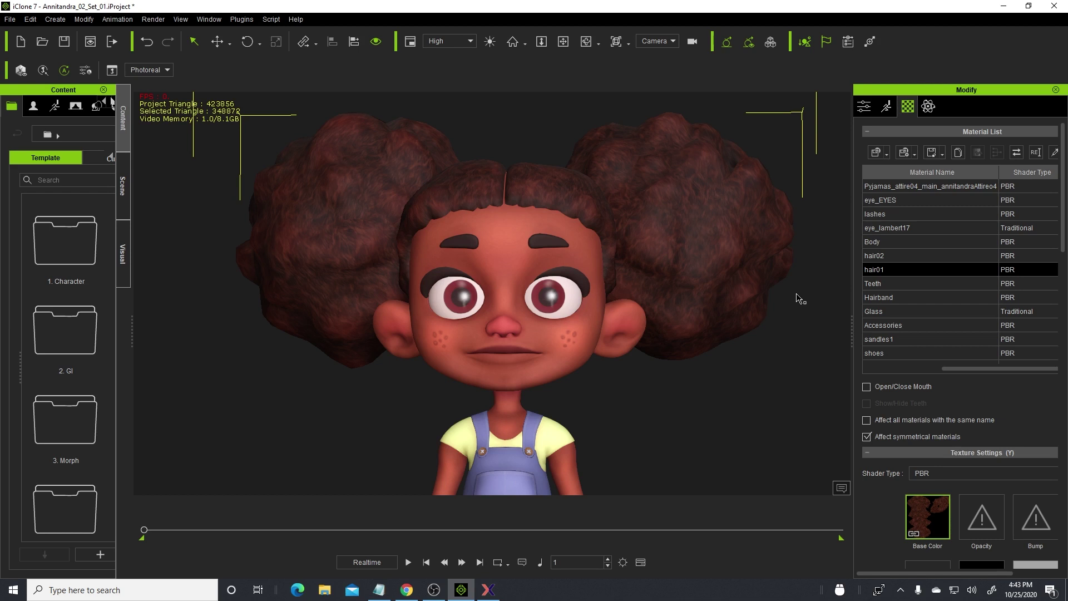
# Step: Select the hair02 and hair01 materials in turn and examine the character's hair puffs from both sides and the front
pyautogui.scroll(-3, 953, 400)
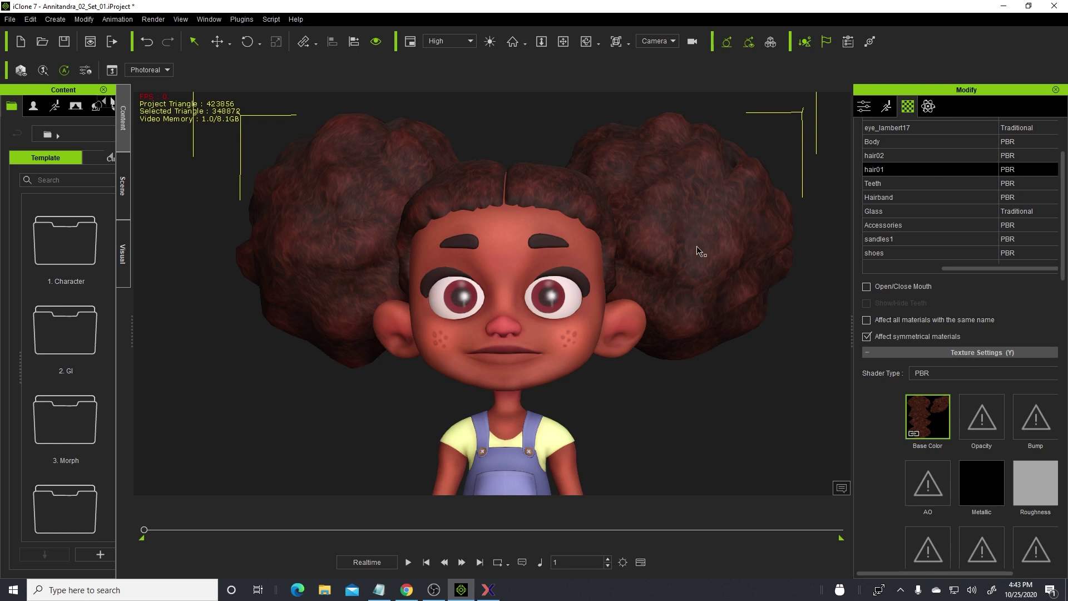
pyautogui.click(883, 158)
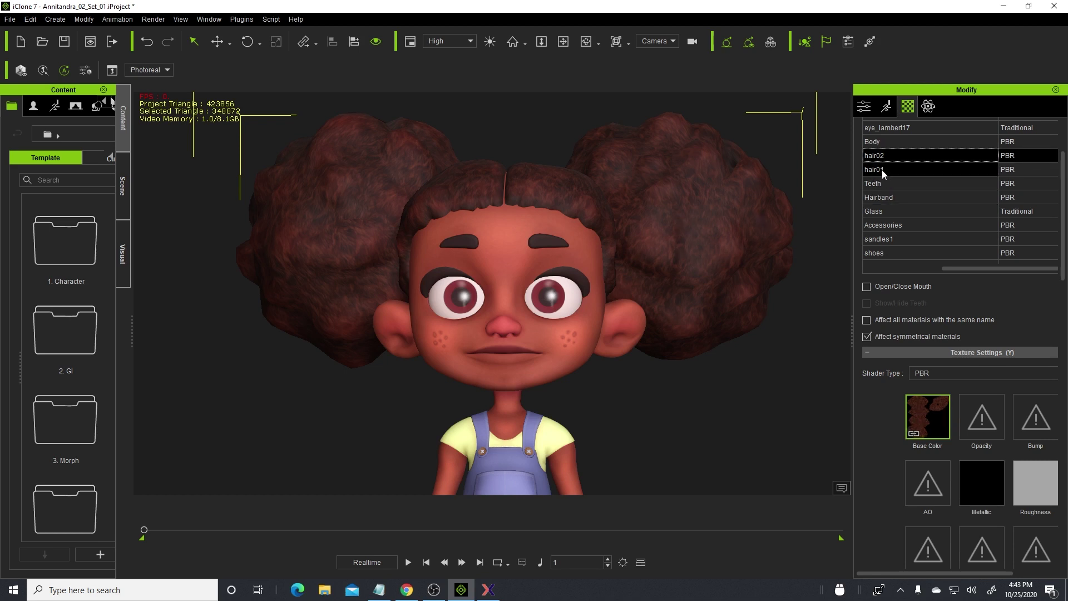
pyautogui.click(881, 172)
pyautogui.moveTo(624, 283); pyautogui.dragTo(800, 298, button='right')
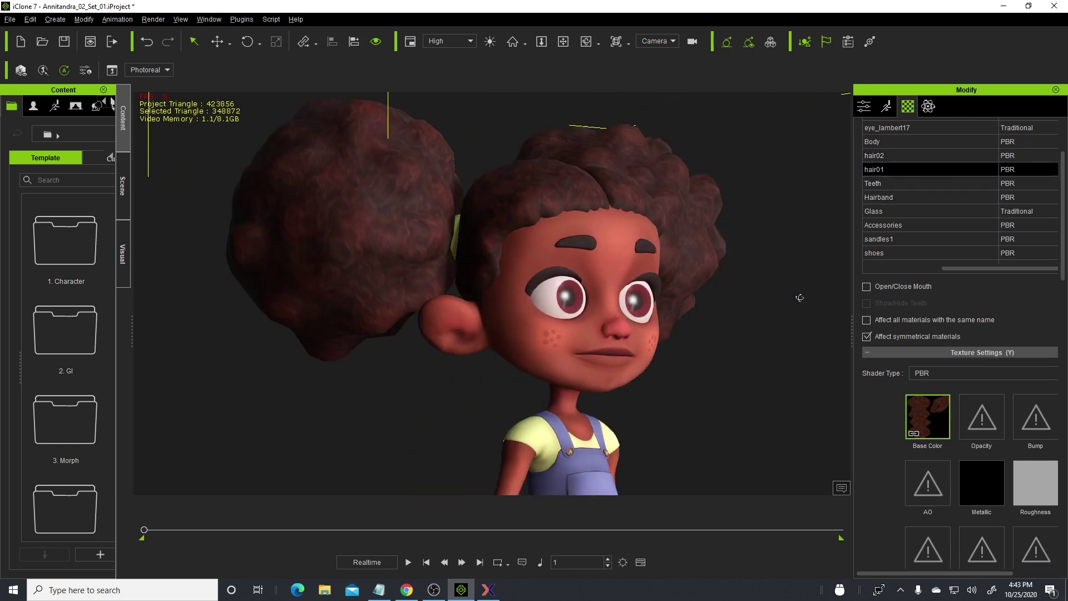
pyautogui.moveTo(635, 230); pyautogui.dragTo(633, 274, button='middle')
pyautogui.moveTo(633, 274); pyautogui.dragTo(312, 278, button='right')
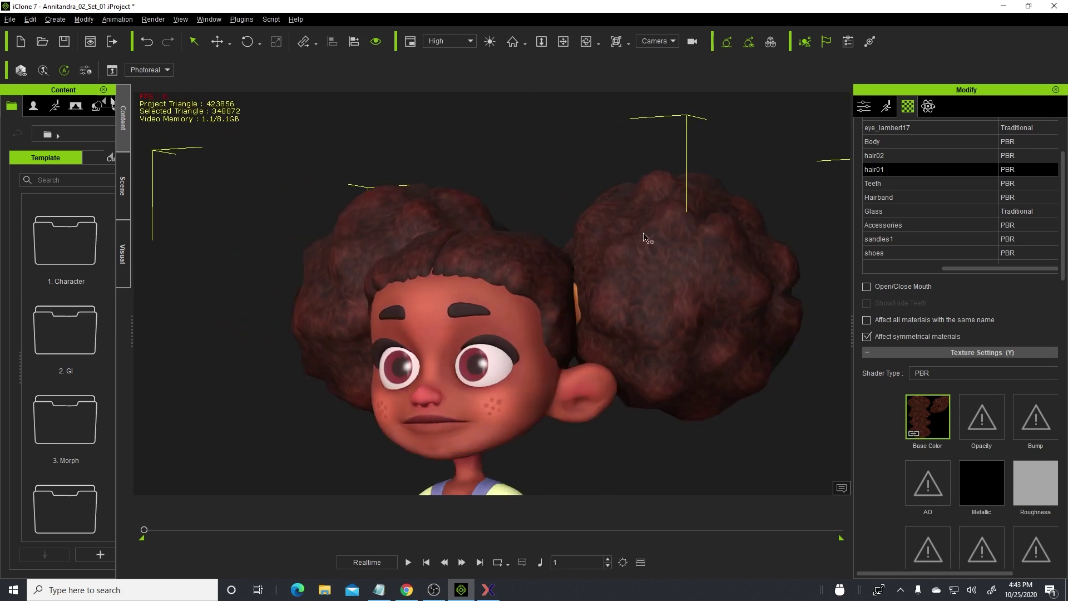
pyautogui.moveTo(646, 238); pyautogui.dragTo(638, 262, button='right')
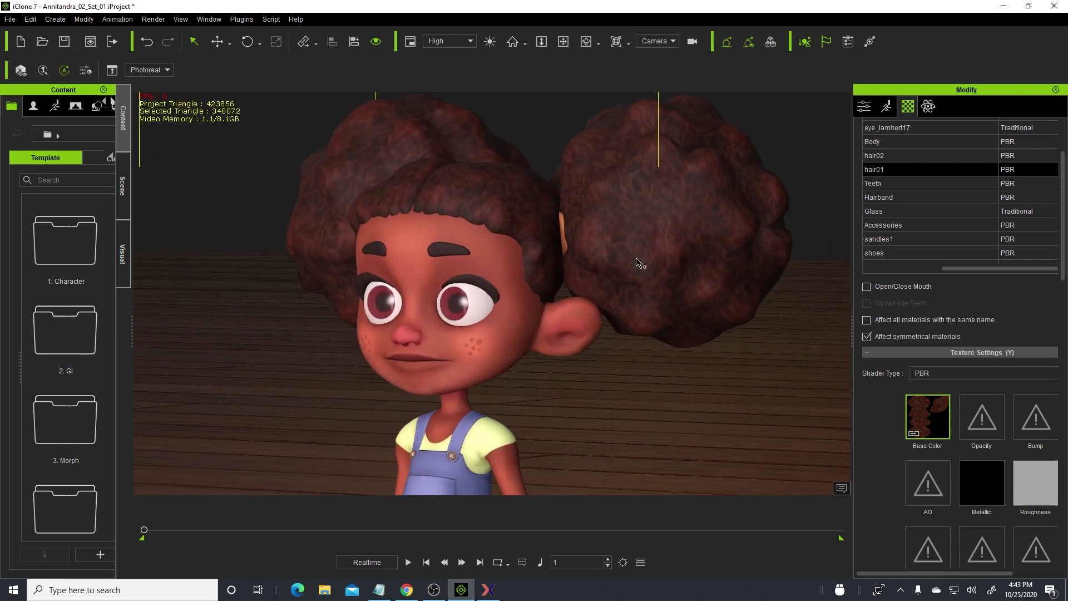
pyautogui.moveTo(601, 301); pyautogui.dragTo(753, 261, button='right')
pyautogui.moveTo(564, 225); pyautogui.dragTo(576, 277, button='middle')
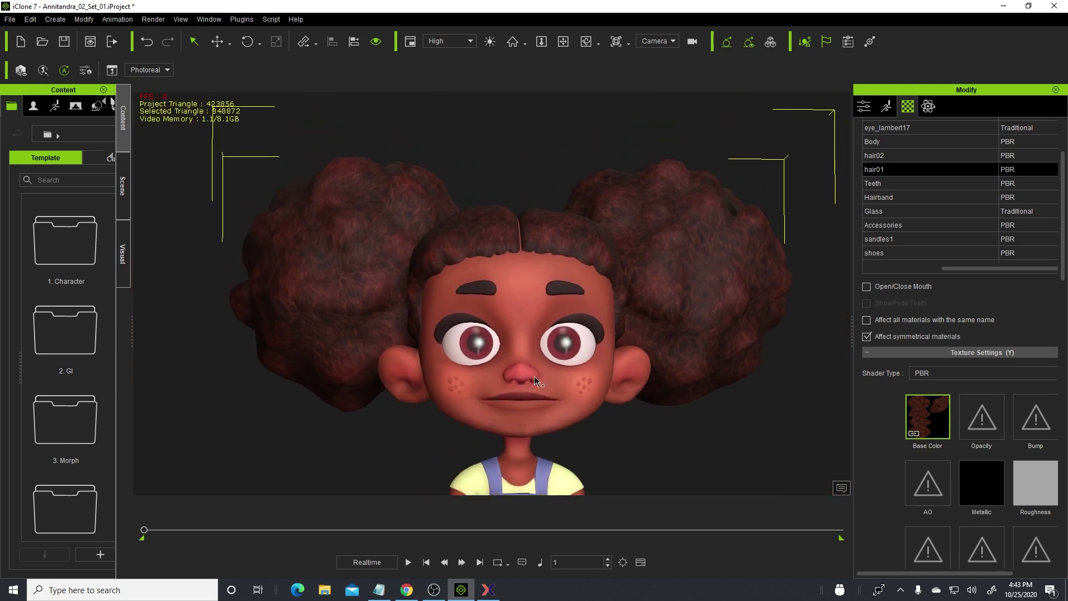
# Step: Turn off Smooth Mesh for the character and inspect the unsmoothed head and hair
pyautogui.click(864, 106)
pyautogui.scroll(-3, 1014, 337)
pyautogui.scroll(-5, 1015, 338)
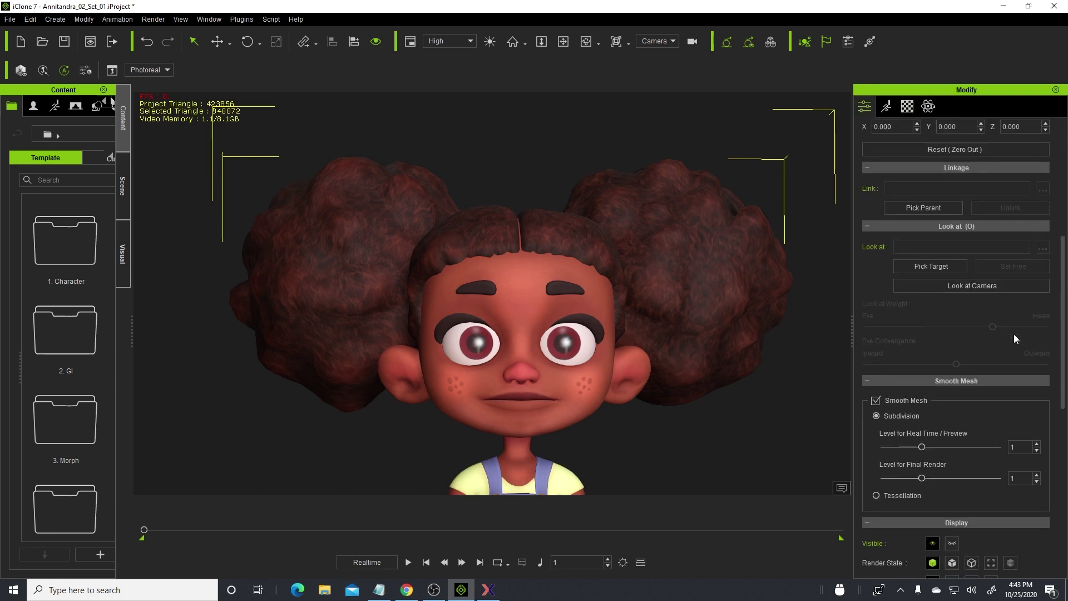
pyautogui.click(876, 401)
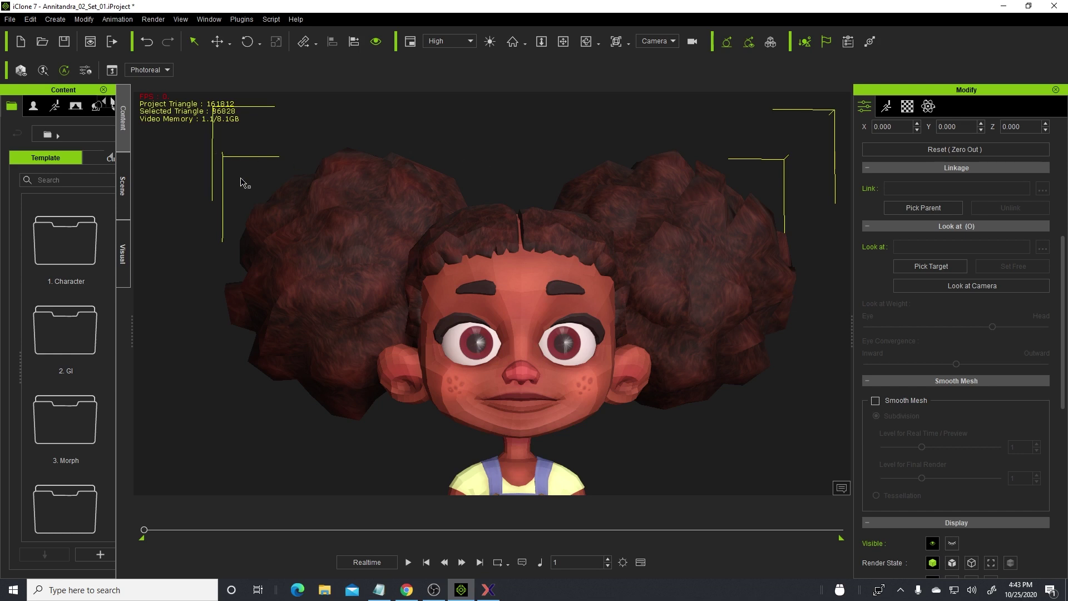
pyautogui.moveTo(394, 212); pyautogui.dragTo(408, 254, button='middle')
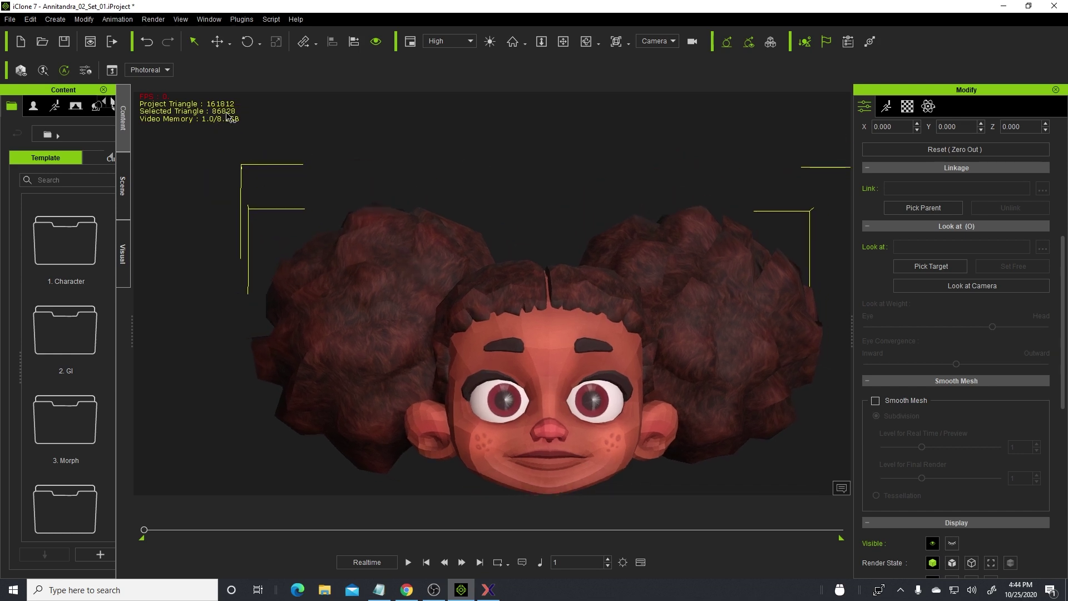
pyautogui.scroll(-2, 612, 344)
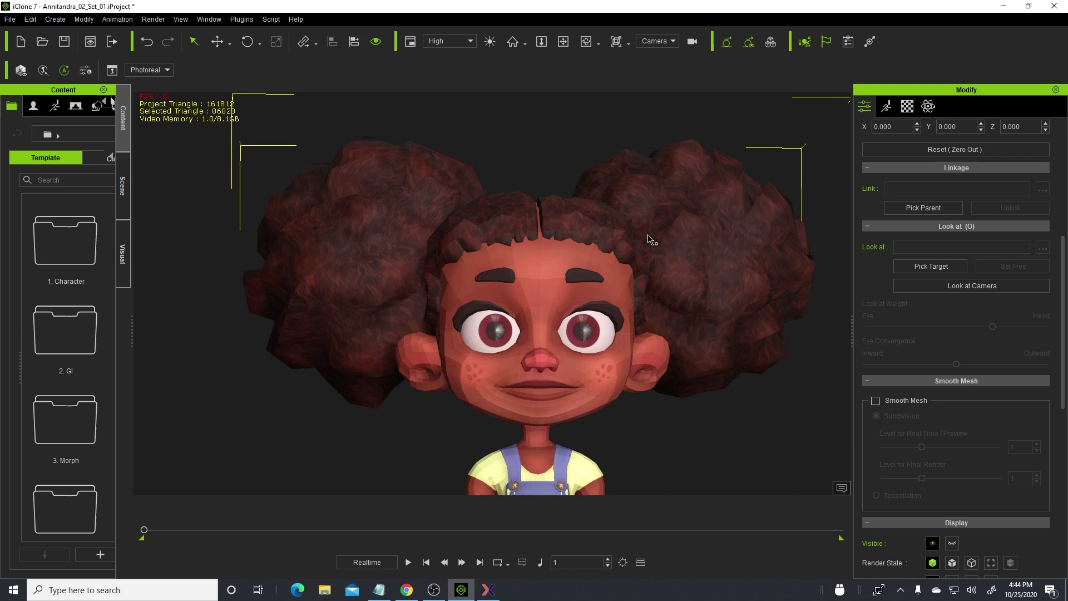
# Step: Hide the drum and stool props in the scene, leaving the character and floor visible
pyautogui.scroll(-5, 647, 238)
pyautogui.moveTo(618, 303); pyautogui.dragTo(620, 227, button='middle')
pyautogui.moveTo(619, 226); pyautogui.dragTo(555, 299, button='right')
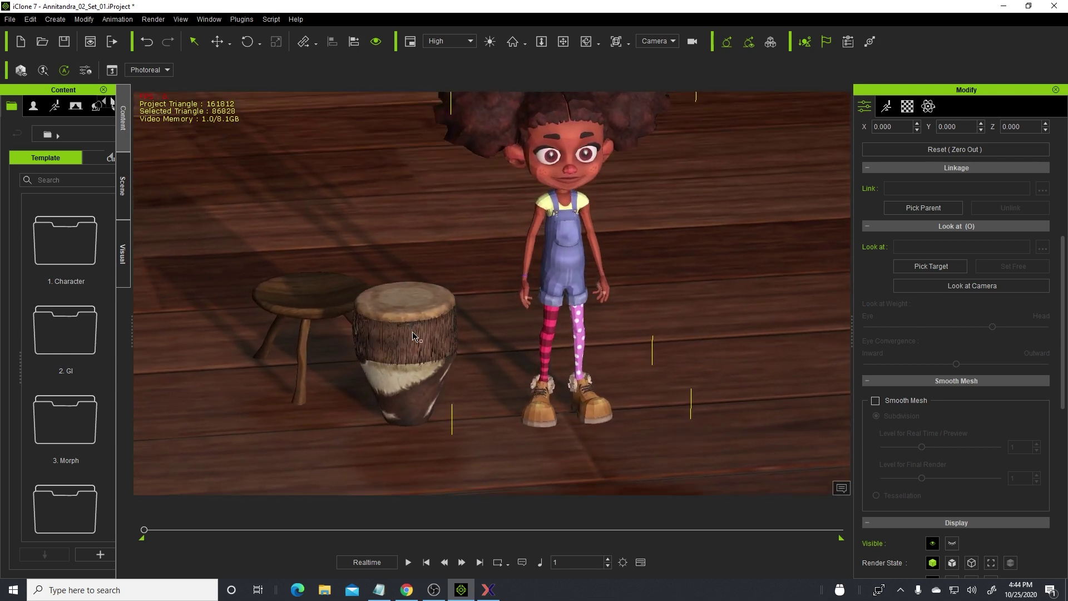
pyautogui.click(417, 336)
pyautogui.click(122, 189)
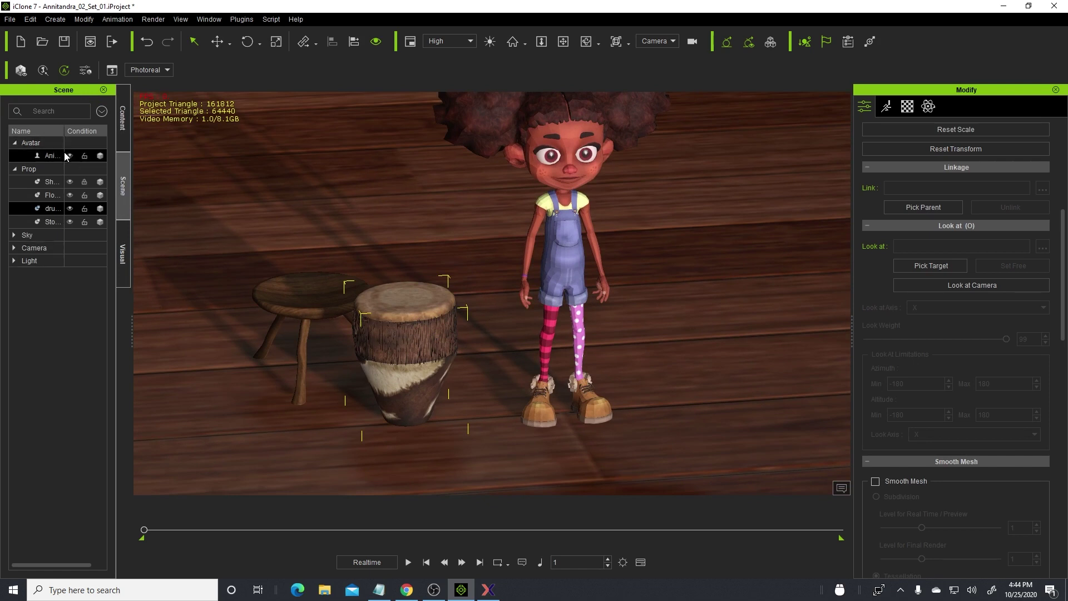
pyautogui.click(69, 208)
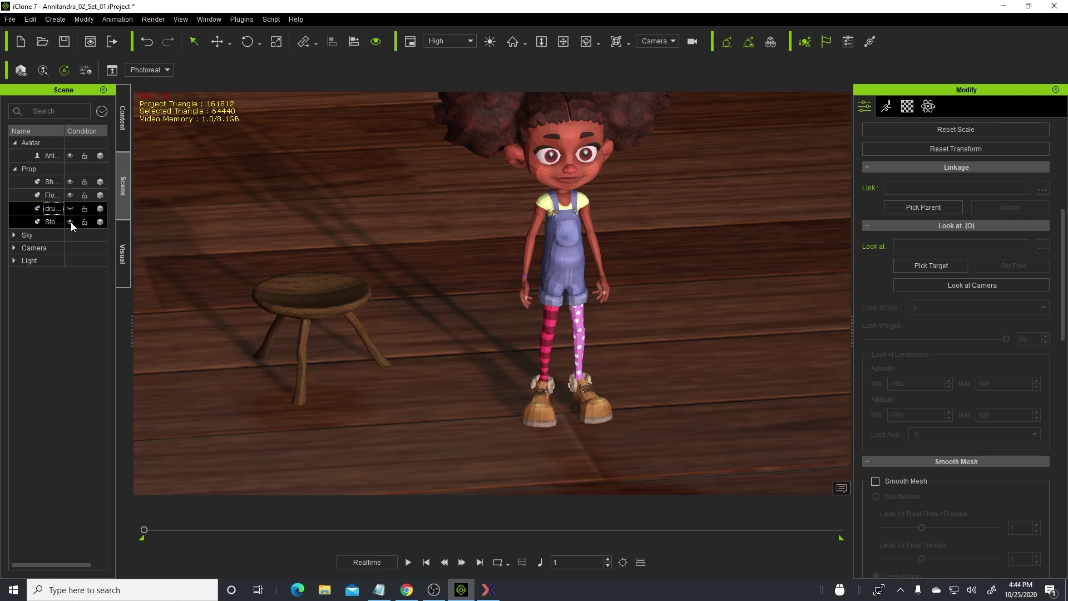
pyautogui.click(70, 221)
# Step: Select the character and examine the unsmoothed mesh on her body, face and hair from several angles
pyautogui.click(568, 223)
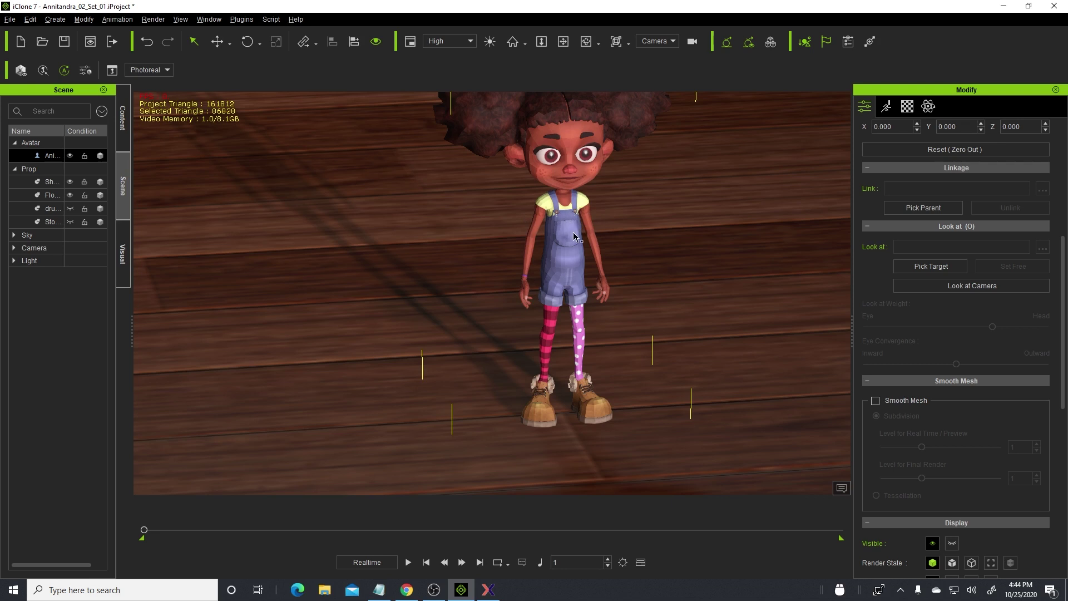
pyautogui.moveTo(573, 232)
pyautogui.mouseDown(button='middle')
pyautogui.moveTo(573, 289)
pyautogui.moveTo(572, 224)
pyautogui.mouseUp(button='middle')
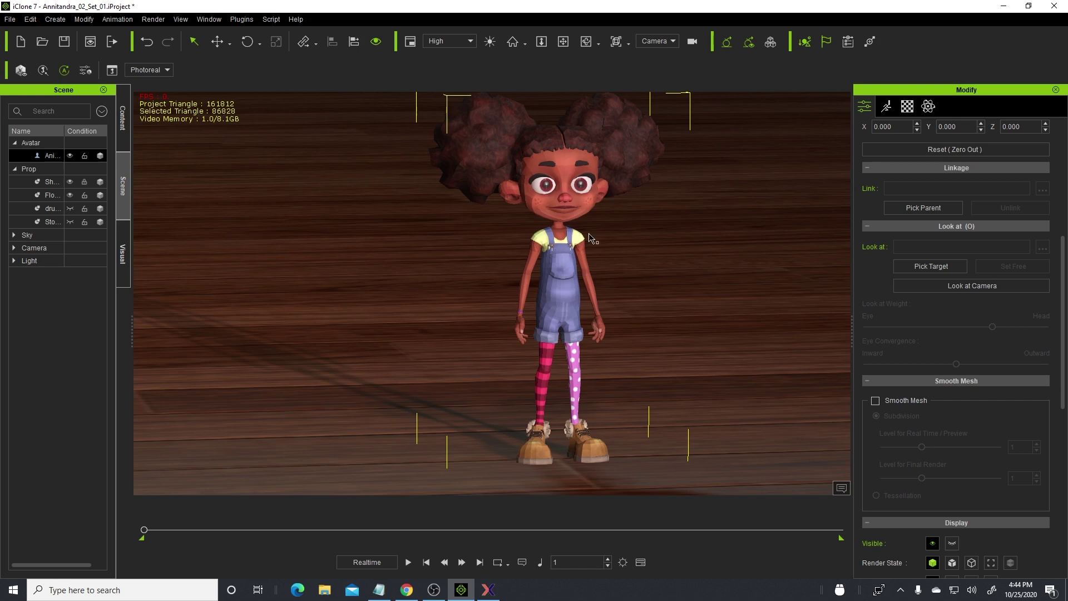
pyautogui.moveTo(579, 221); pyautogui.dragTo(556, 256, button='middle')
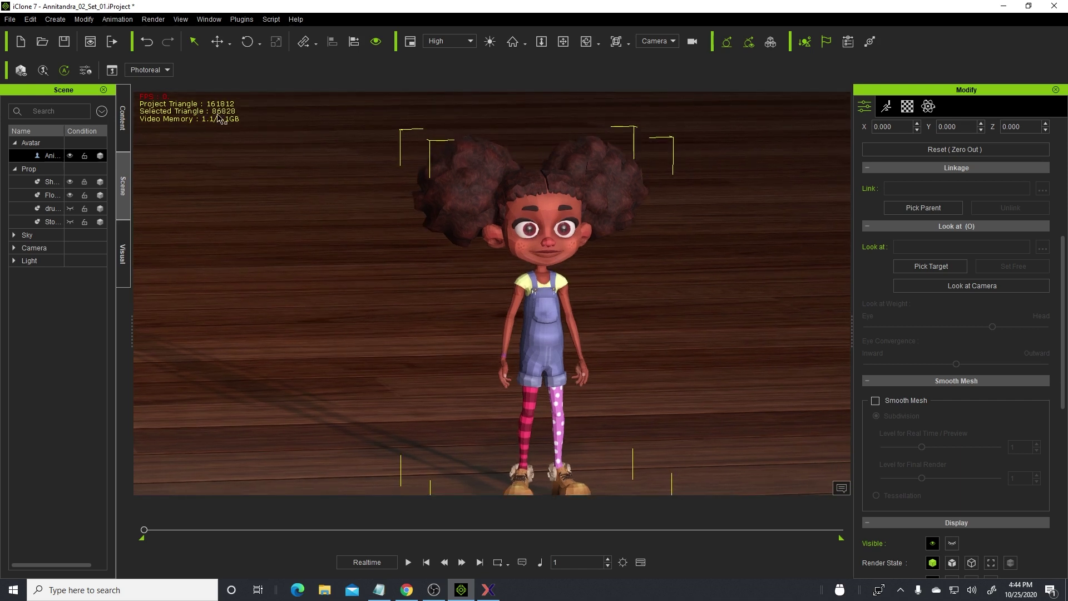
pyautogui.scroll(5, 548, 234)
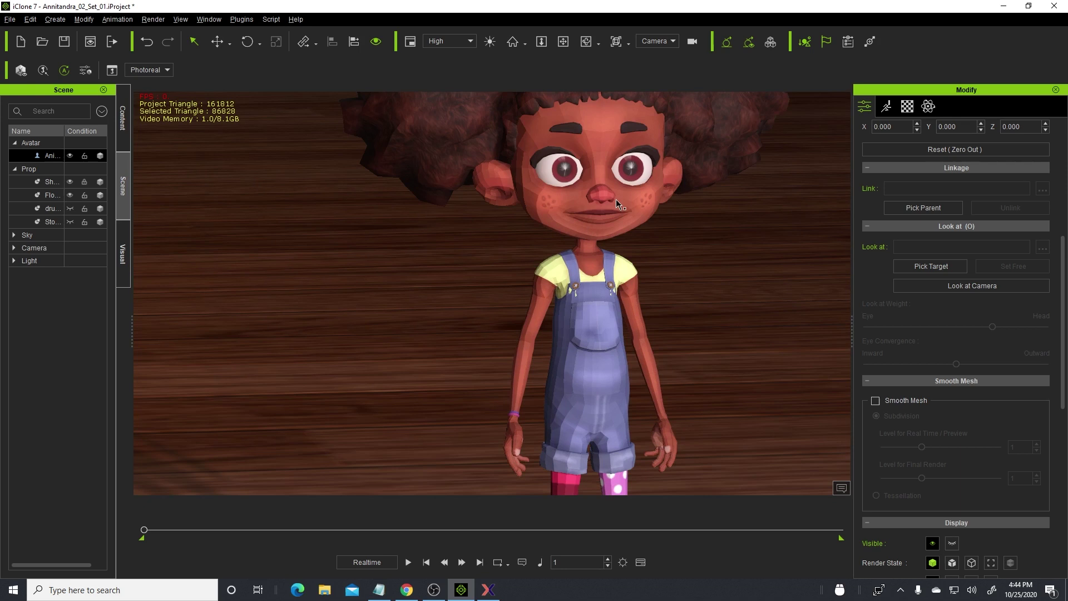
pyautogui.moveTo(616, 204); pyautogui.dragTo(520, 326, button='middle')
pyautogui.keyDown('alt'); pyautogui.moveTo(561, 299); pyautogui.dragTo(467, 298, button='right'); pyautogui.keyUp('alt')
pyautogui.moveTo(468, 298); pyautogui.dragTo(468, 275, button='middle')
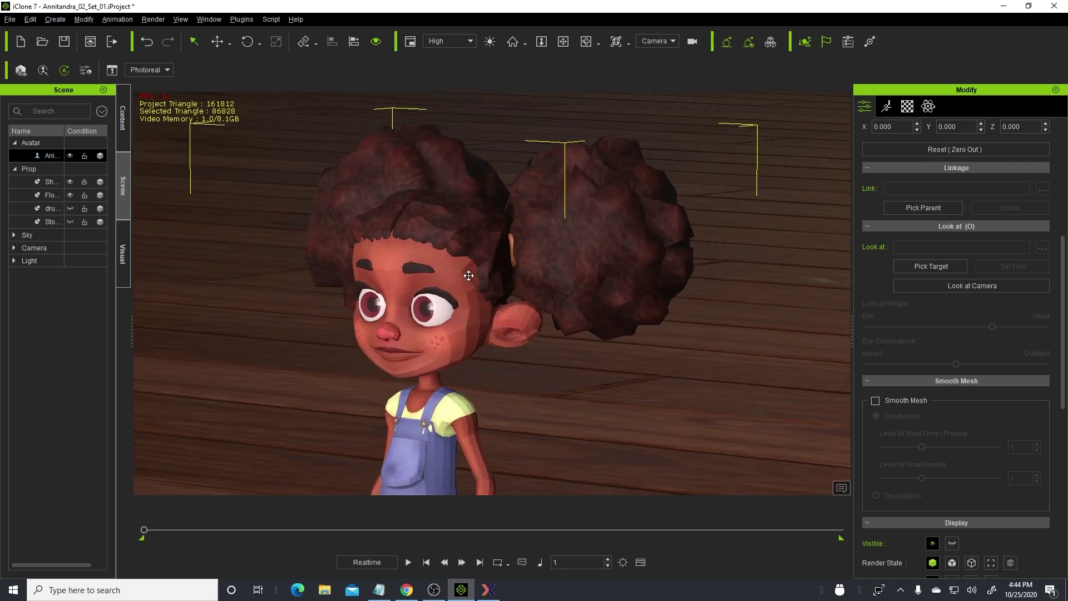
pyautogui.moveTo(469, 275); pyautogui.dragTo(672, 248, button='right')
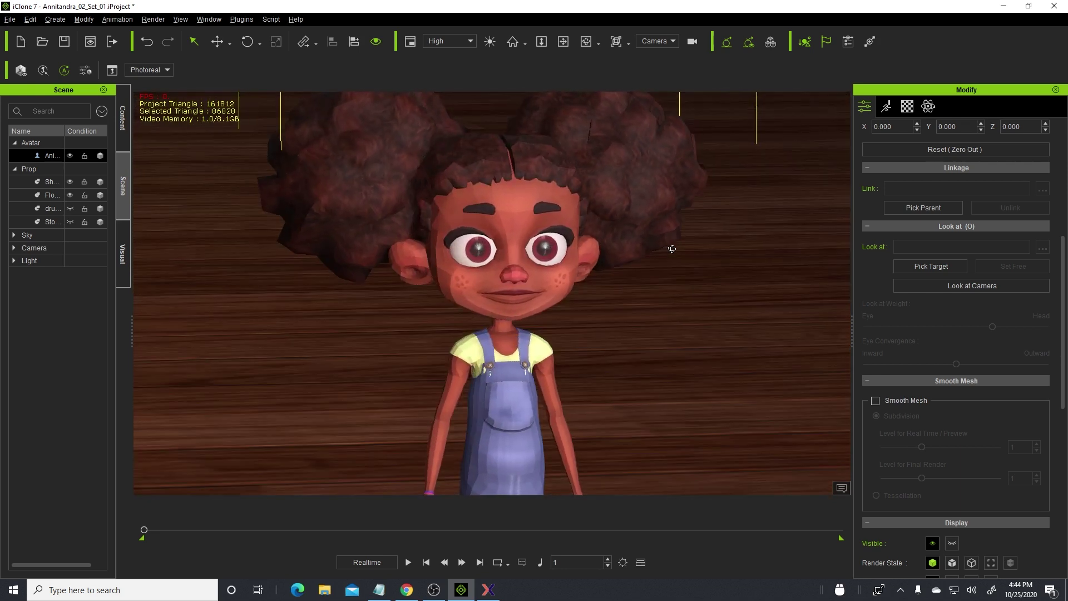
pyautogui.moveTo(565, 240); pyautogui.dragTo(583, 311, button='middle')
pyautogui.moveTo(583, 311); pyautogui.dragTo(679, 285, button='right')
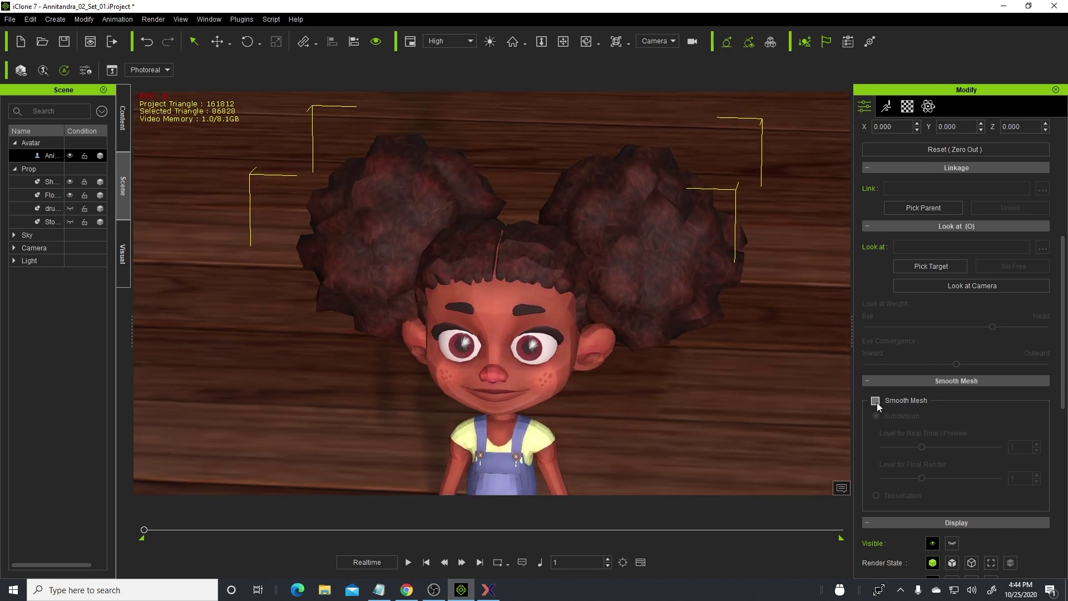
# Step: Turn Smooth Mesh on for the character, inspect the smoothed surface, and turn it off again for comparison
pyautogui.click(876, 400)
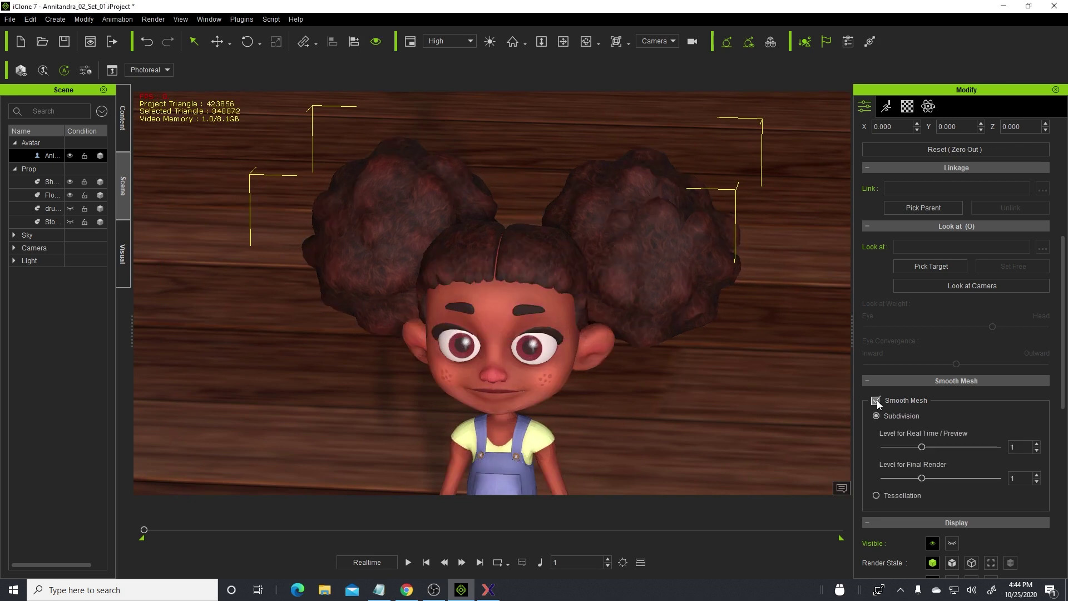
pyautogui.moveTo(543, 362); pyautogui.dragTo(548, 298, button='middle')
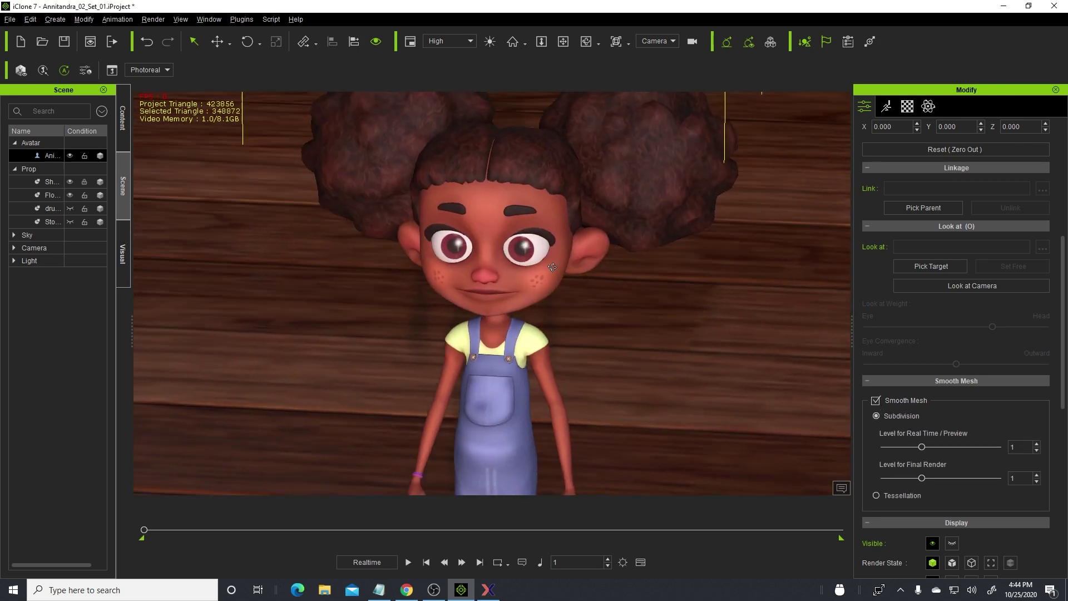
pyautogui.moveTo(549, 298); pyautogui.dragTo(548, 249, button='right')
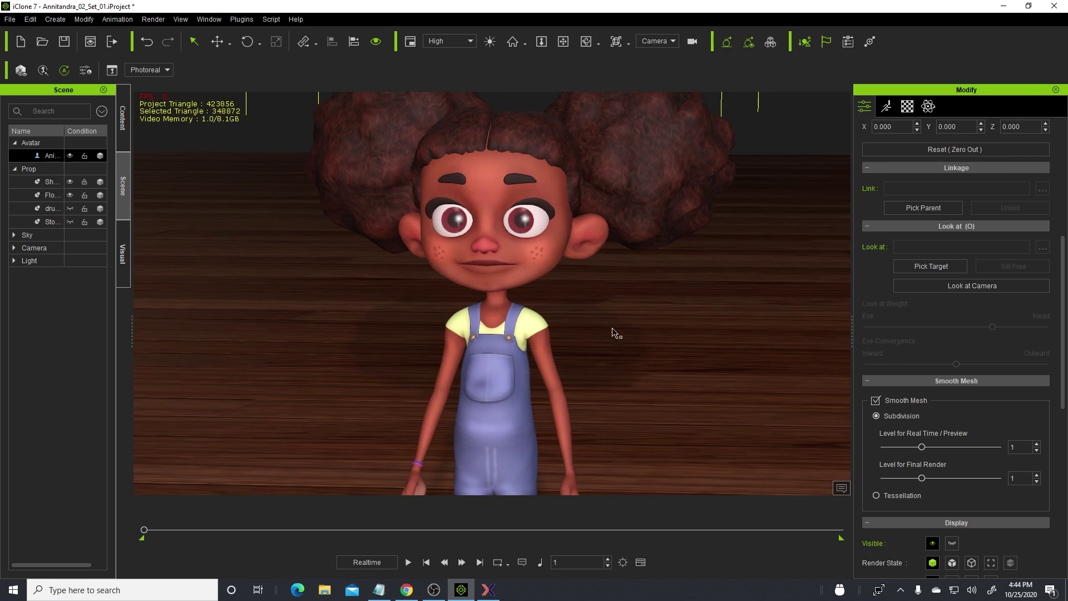
pyautogui.click(875, 401)
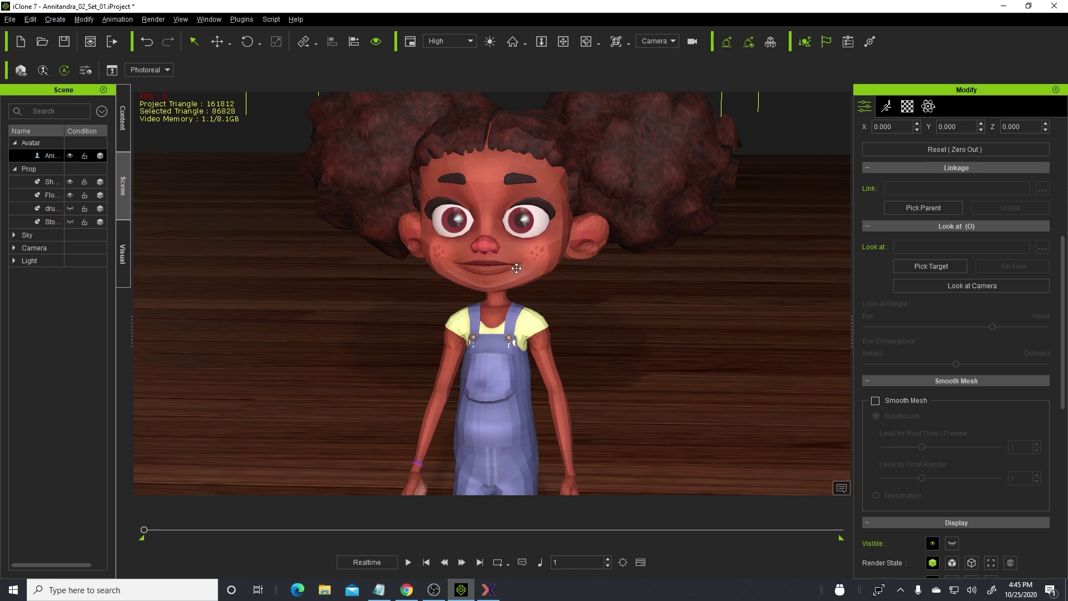
pyautogui.keyDown('alt'); pyautogui.moveTo(517, 268); pyautogui.dragTo(539, 360); pyautogui.keyUp('alt')
pyautogui.keyDown('alt'); pyautogui.moveTo(539, 359); pyautogui.dragTo(610, 385, button='right'); pyautogui.keyUp('alt')
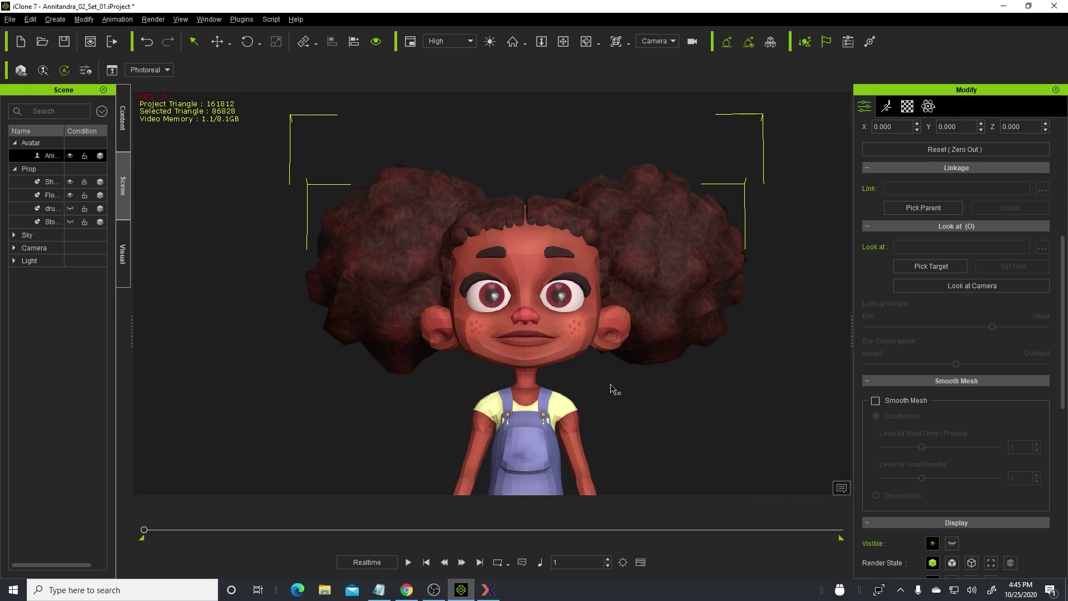
# Step: Enable Smooth Mesh for the character and inspect the smoothed hair puffs up close and from both sides
pyautogui.click(876, 401)
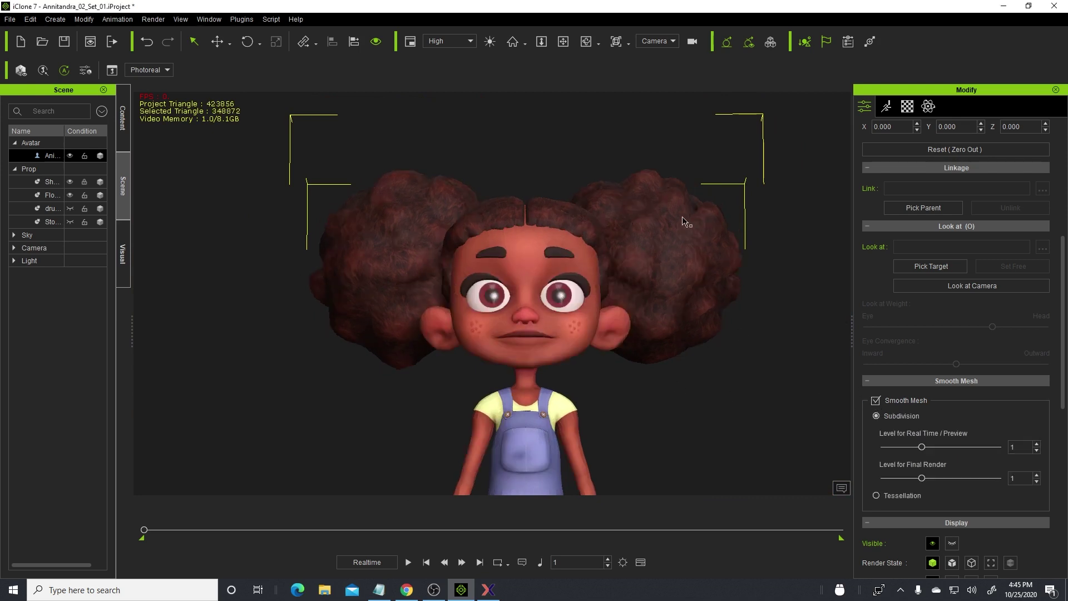
pyautogui.moveTo(684, 221)
pyautogui.mouseDown(button='right')
pyautogui.moveTo(622, 293)
pyautogui.moveTo(675, 302)
pyautogui.moveTo(684, 200)
pyautogui.moveTo(677, 239)
pyautogui.mouseUp(button='right')
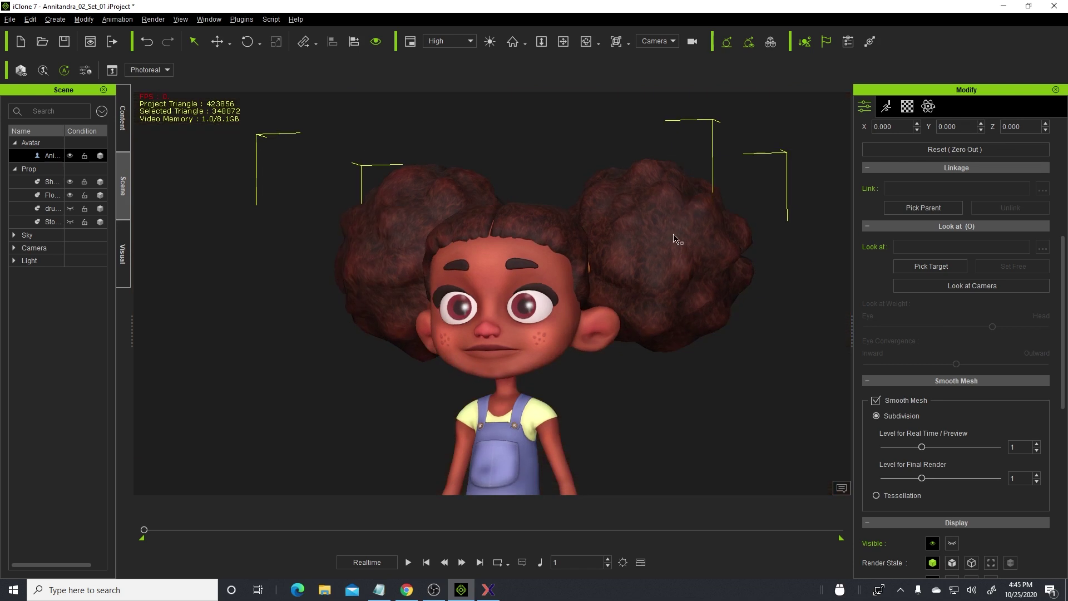
pyautogui.scroll(3, 674, 242)
pyautogui.moveTo(673, 233); pyautogui.dragTo(651, 299, button='middle')
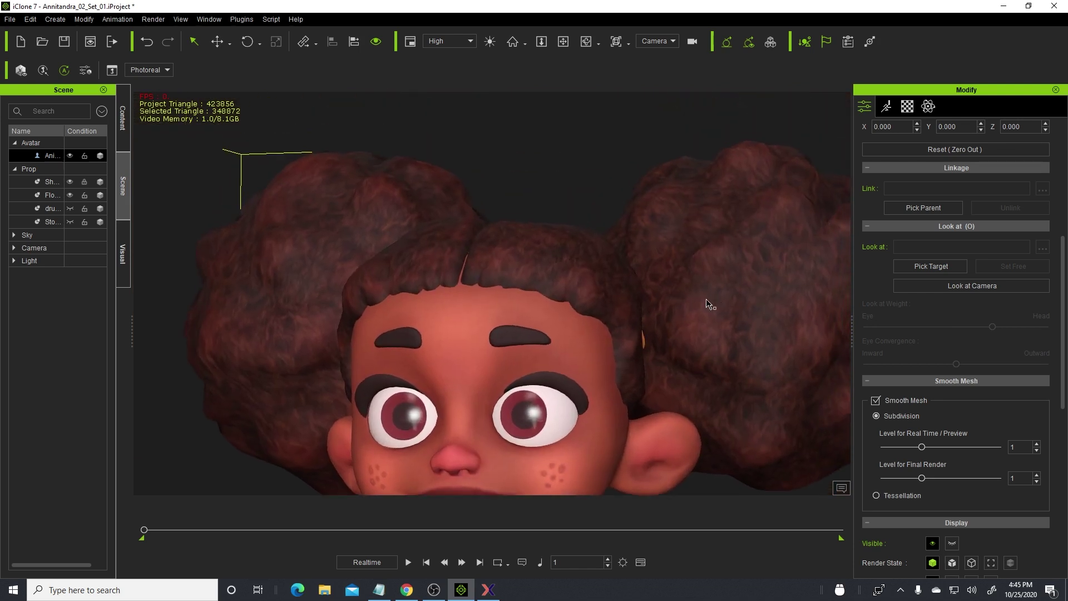
pyautogui.scroll(-5, 684, 295)
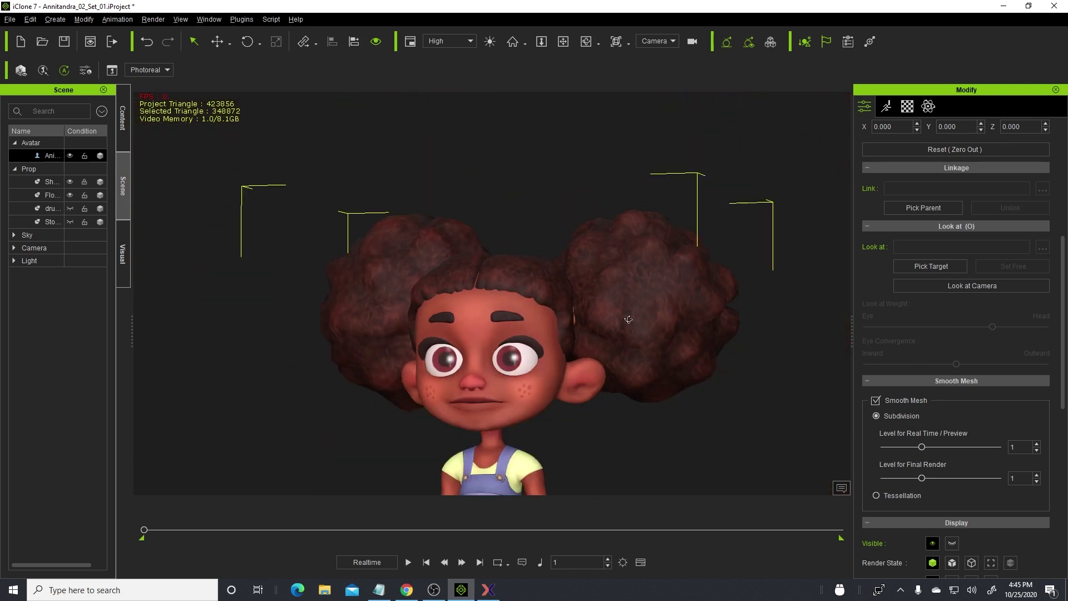
pyautogui.moveTo(627, 317); pyautogui.dragTo(746, 332, button='right')
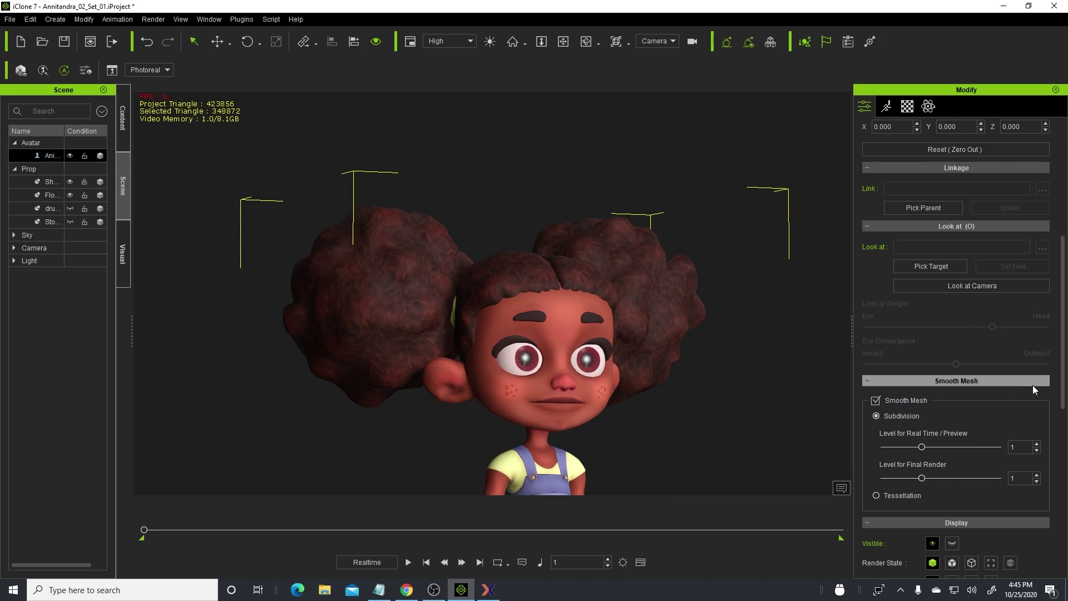
# Step: Set the shader type of the character's hair02 material to Digital_Human Hair
pyautogui.scroll(6, 1065, 379)
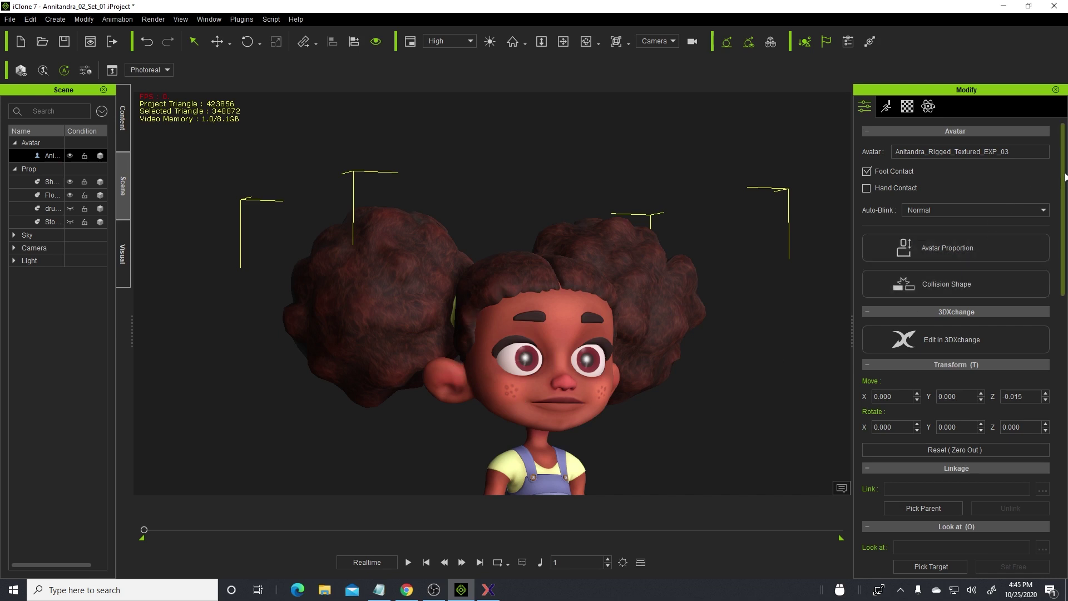
pyautogui.moveTo(1064, 185); pyautogui.dragTo(1065, 340)
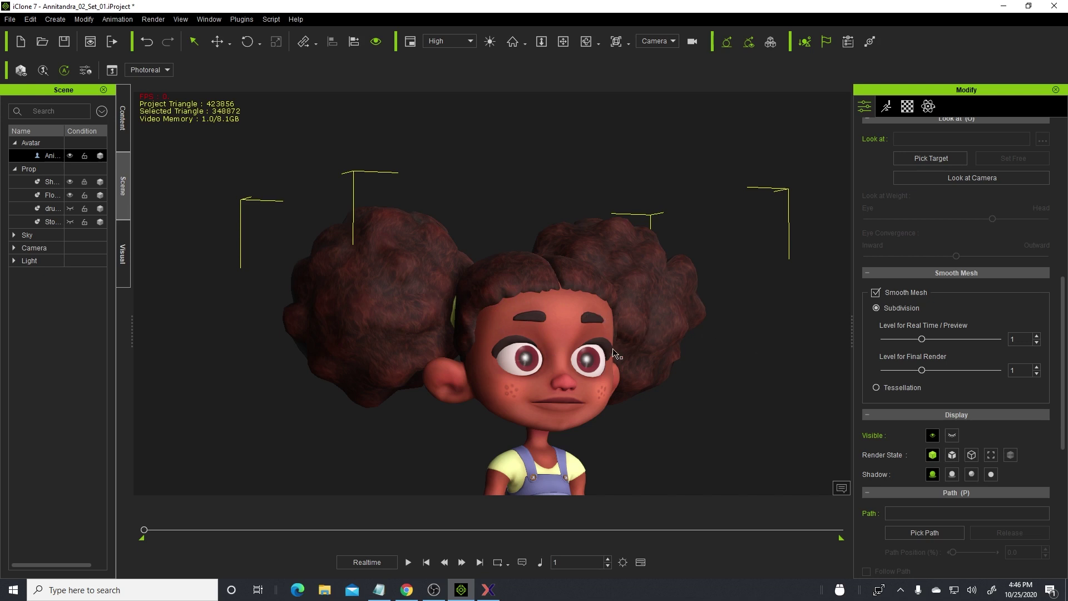
pyautogui.scroll(5, 1060, 311)
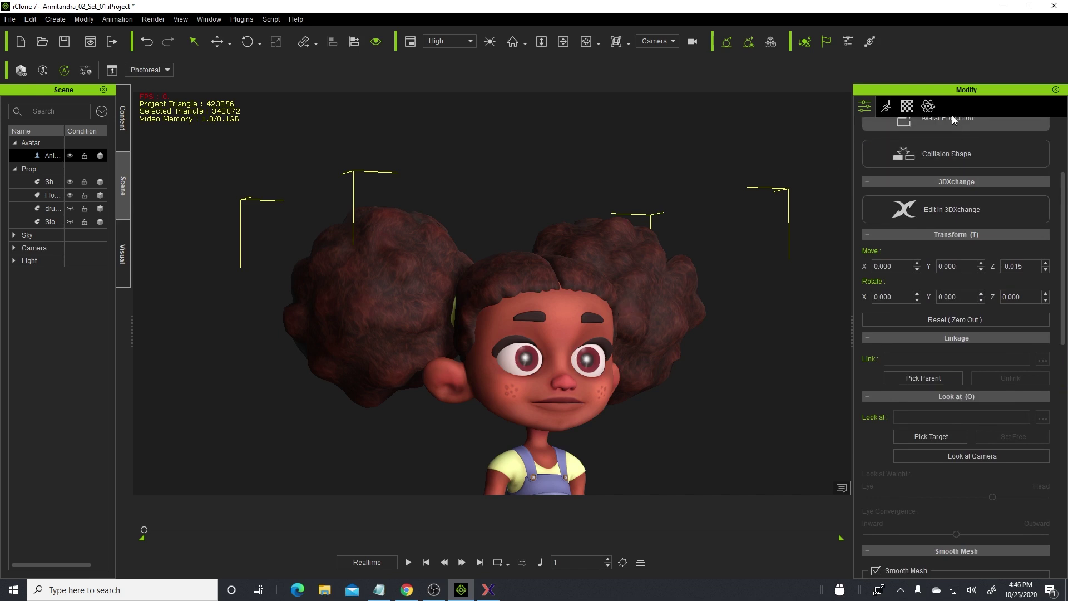
pyautogui.click(908, 107)
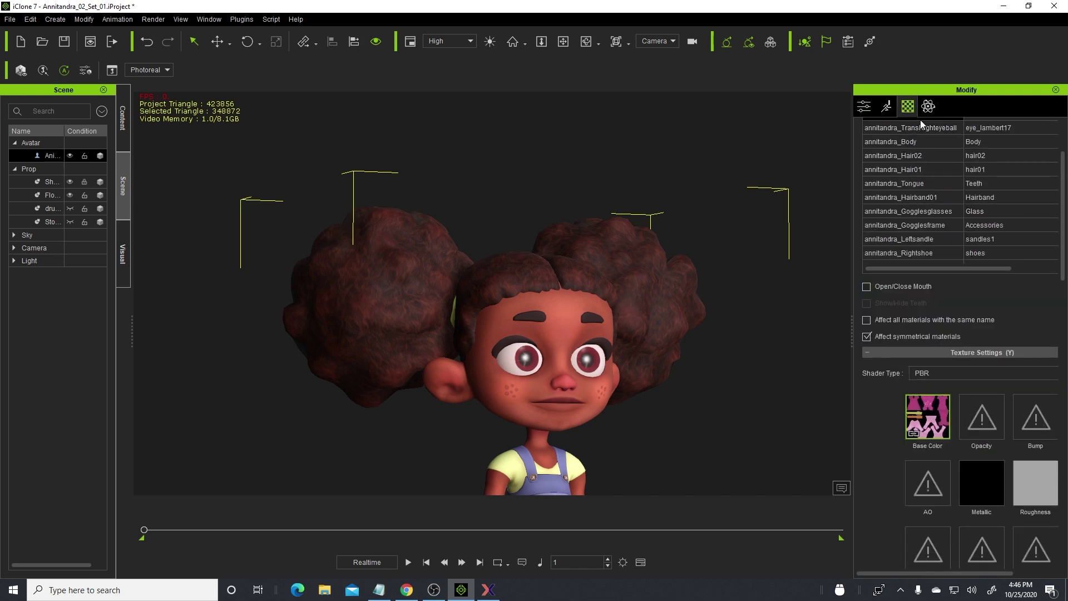
pyautogui.scroll(2, 1064, 178)
pyautogui.scroll(1, 1063, 178)
pyautogui.click(909, 224)
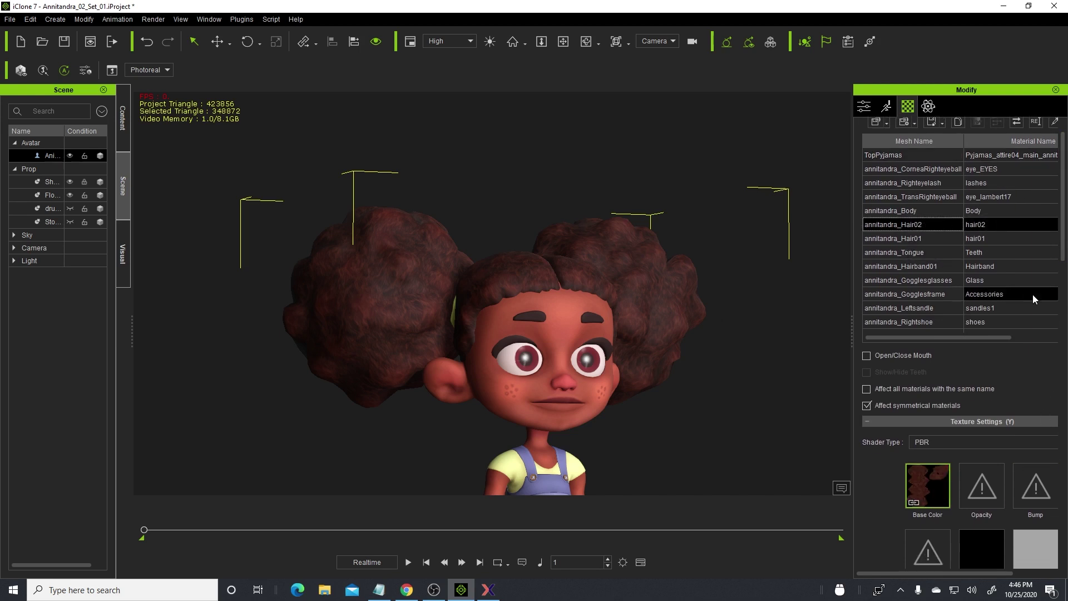
pyautogui.click(927, 444)
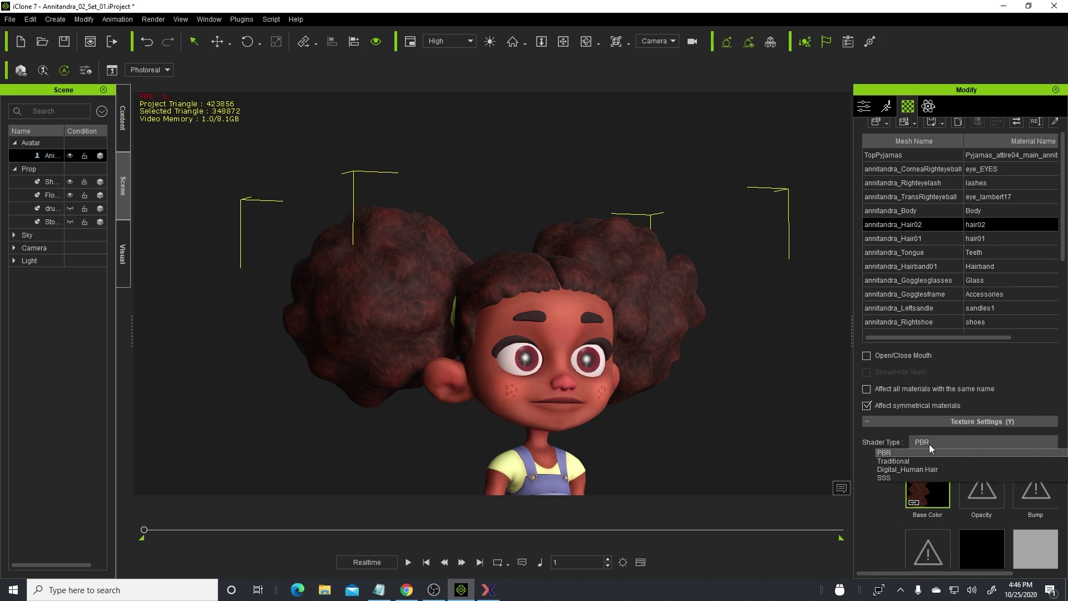
pyautogui.click(905, 468)
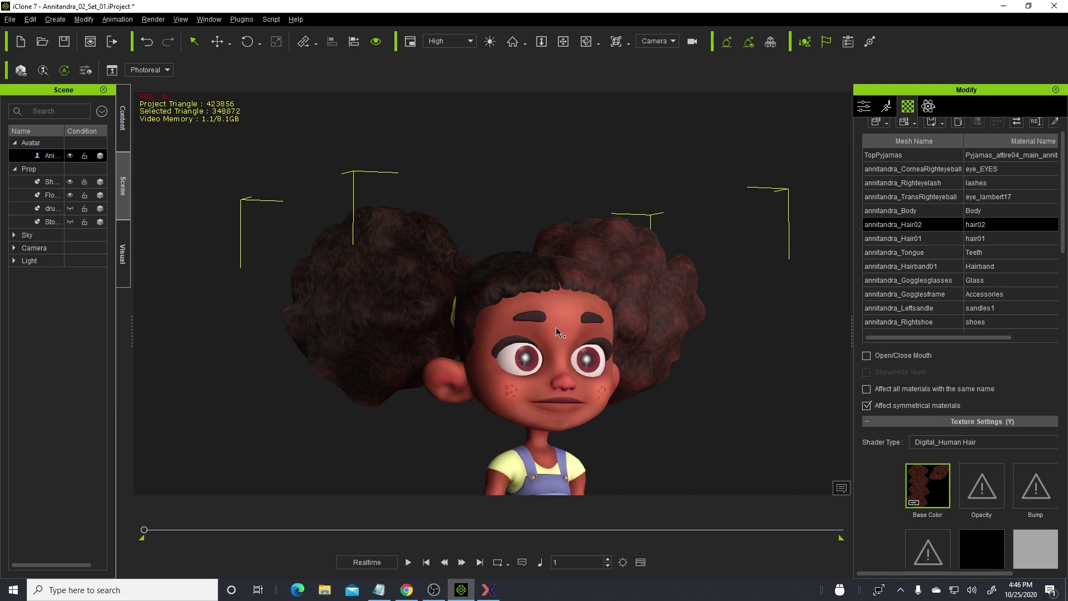
# Step: Compare the hair puff using the Digital_Human Hair shader with the PBR one, up close and from the front
pyautogui.moveTo(555, 327); pyautogui.dragTo(648, 429, button='right')
pyautogui.moveTo(614, 302)
pyautogui.mouseDown(button='right')
pyautogui.moveTo(613, 345)
pyautogui.moveTo(620, 284)
pyautogui.mouseUp(button='right')
pyautogui.scroll(3, 550, 300)
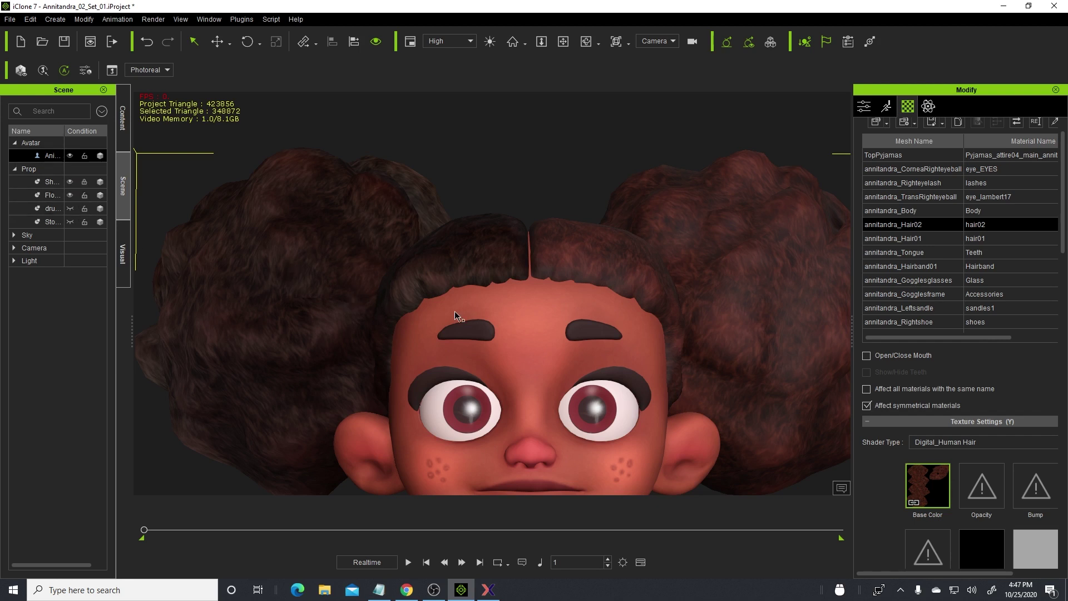
pyautogui.scroll(-3, 328, 301)
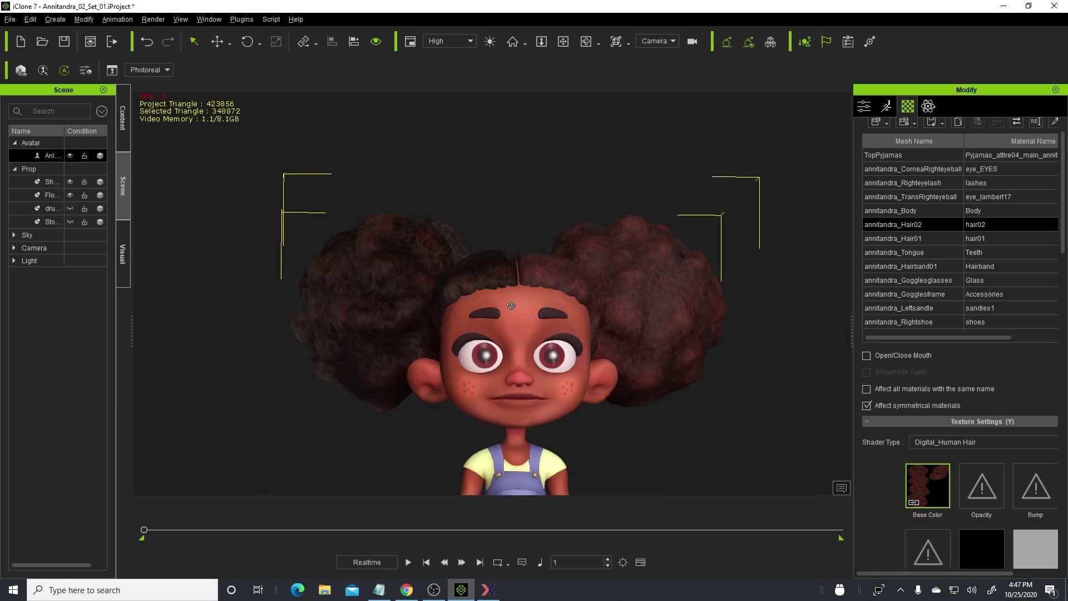
pyautogui.moveTo(512, 306); pyautogui.dragTo(460, 311, button='right')
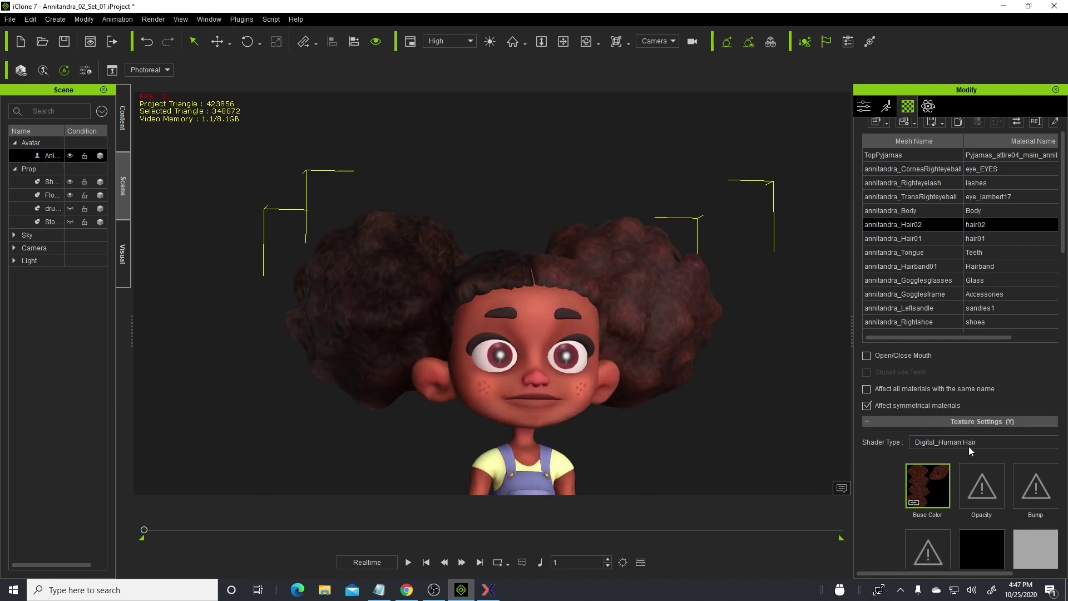
pyautogui.moveTo(632, 401); pyautogui.dragTo(599, 408, button='right')
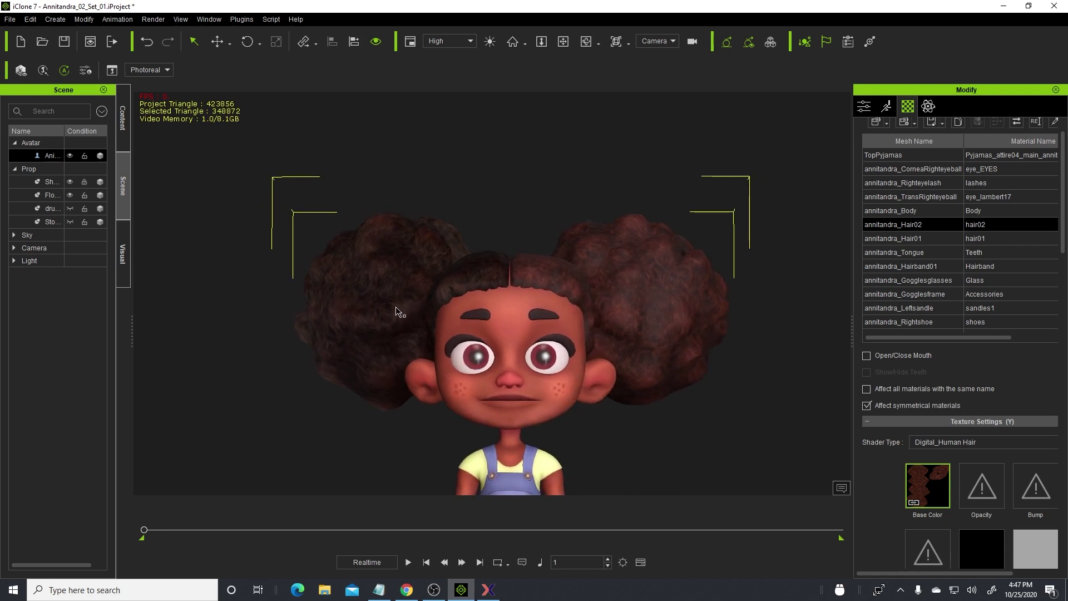
# Step: Set the shader type of the hair01 material to Digital_Human Hair
pyautogui.keyDown('ctrl'); pyautogui.click(913, 239); pyautogui.keyUp('ctrl')
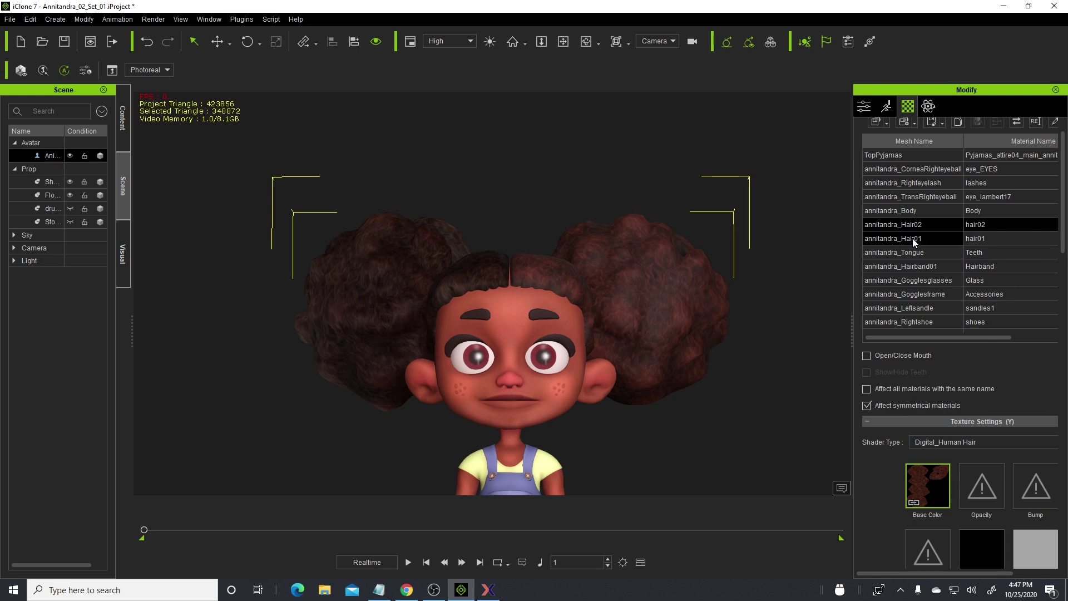
pyautogui.click(912, 238)
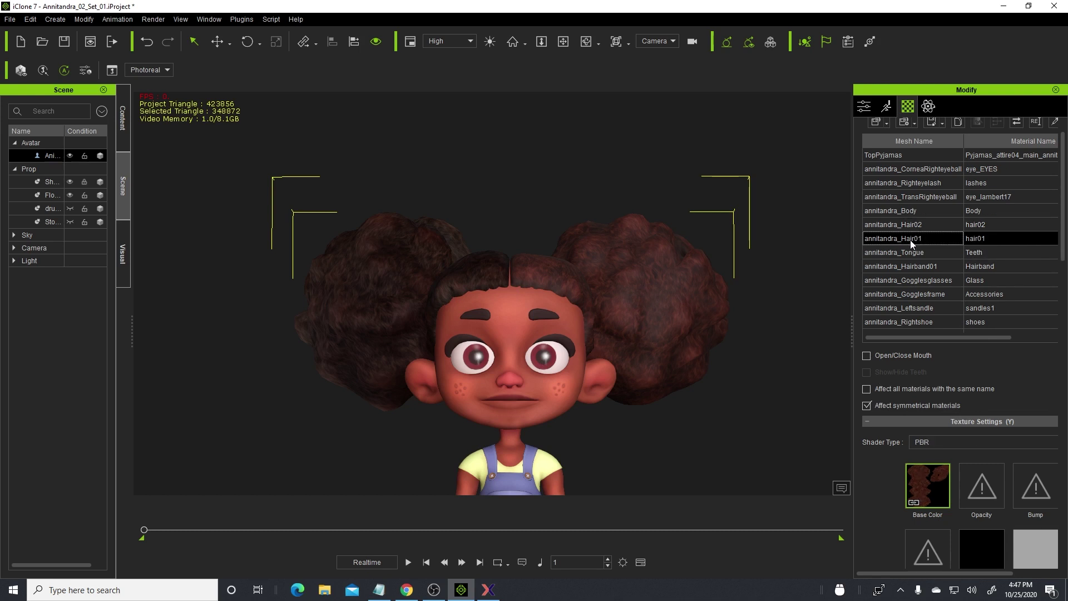
pyautogui.click(973, 445)
pyautogui.click(910, 471)
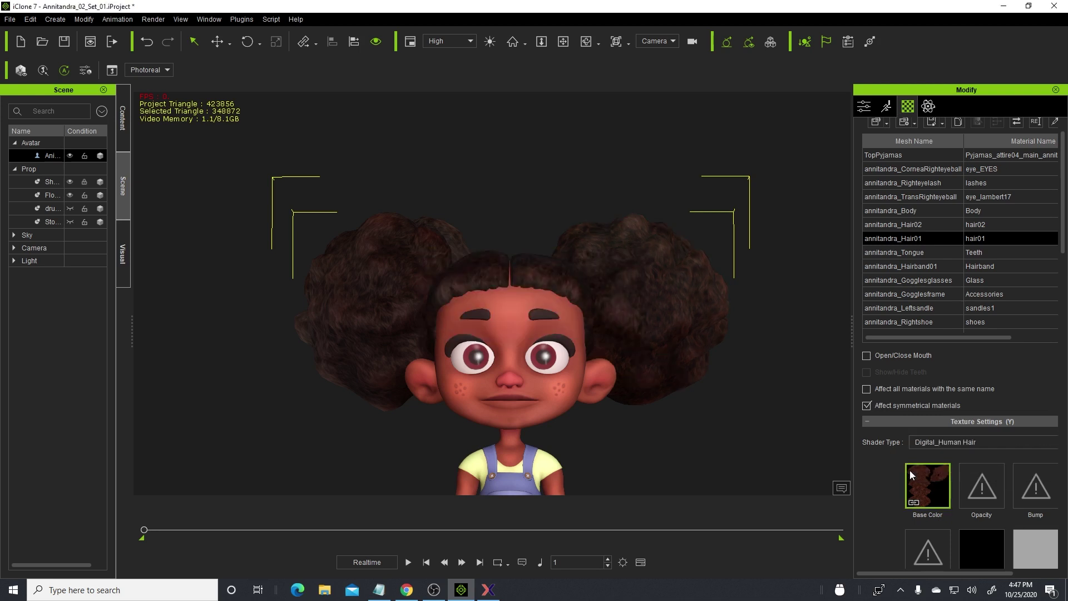
# Step: Examine the new hair shading on the full figure, from a raised angle and closer to the head
pyautogui.keyDown('alt'); pyautogui.moveTo(561, 288); pyautogui.dragTo(568, 310, button='right'); pyautogui.keyUp('alt')
pyautogui.scroll(-4, 570, 312)
pyautogui.keyDown('alt'); pyautogui.moveTo(577, 351); pyautogui.dragTo(595, 202); pyautogui.keyUp('alt')
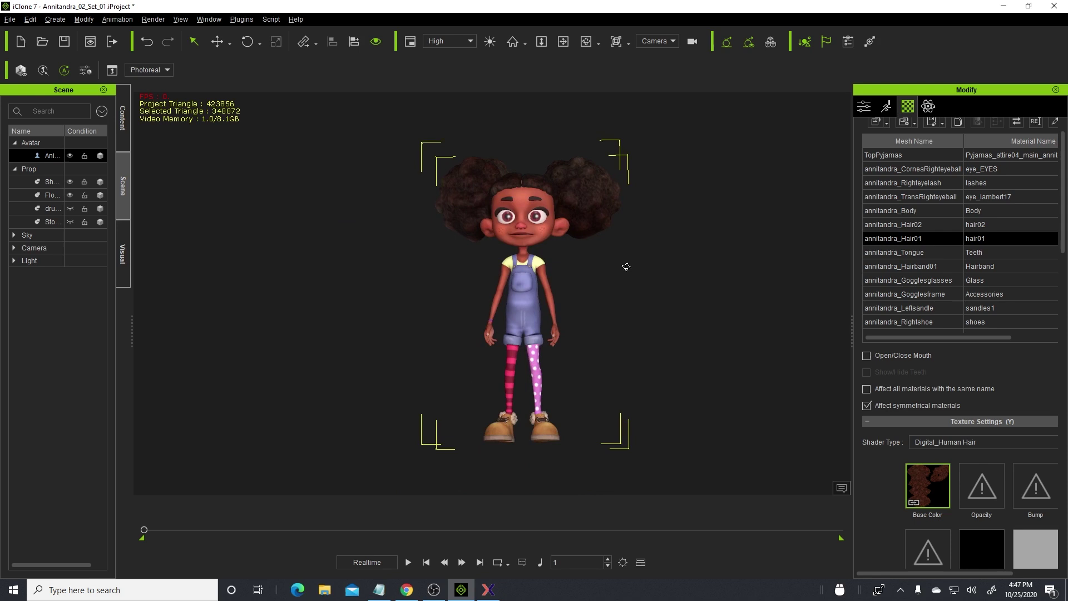
pyautogui.keyDown('alt'); pyautogui.moveTo(626, 266); pyautogui.dragTo(686, 273, button='right'); pyautogui.keyUp('alt')
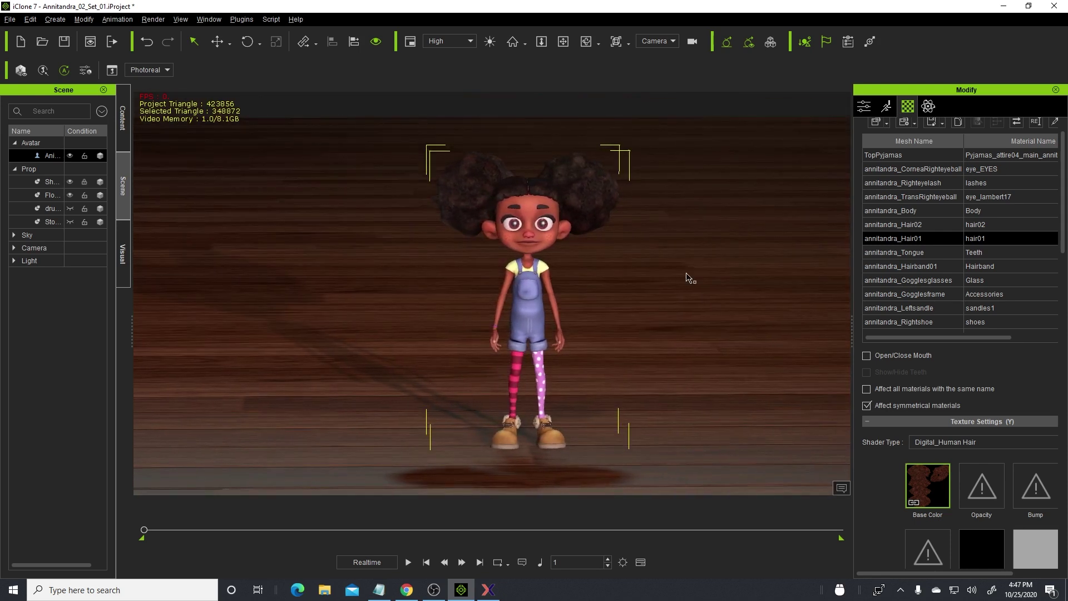
pyautogui.scroll(5, 591, 334)
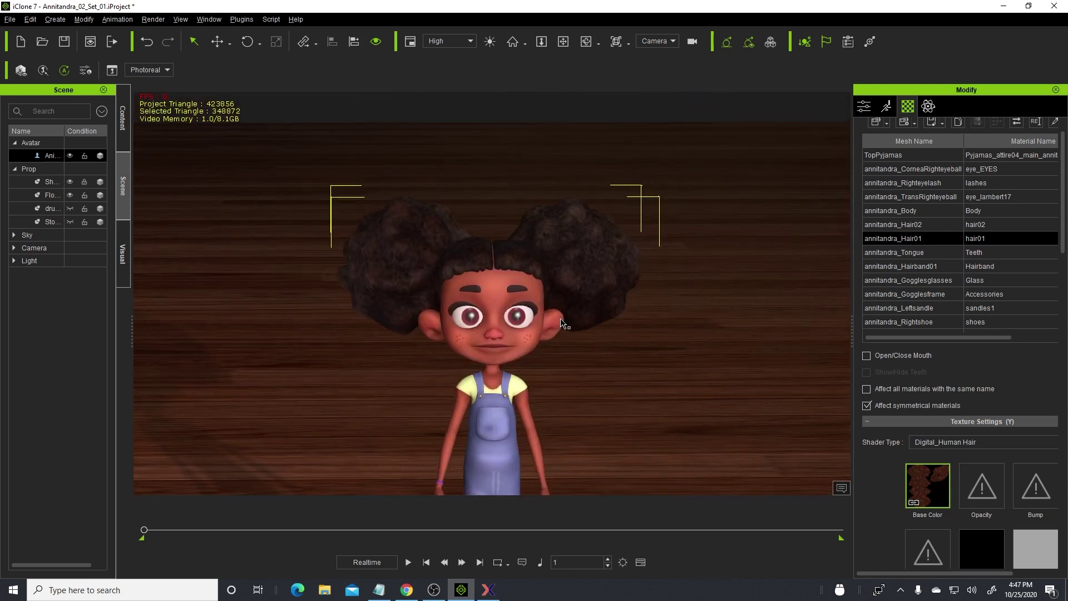
pyautogui.scroll(2, 561, 319)
pyautogui.keyDown('alt'); pyautogui.moveTo(597, 324); pyautogui.dragTo(589, 290, button='right'); pyautogui.keyUp('alt')
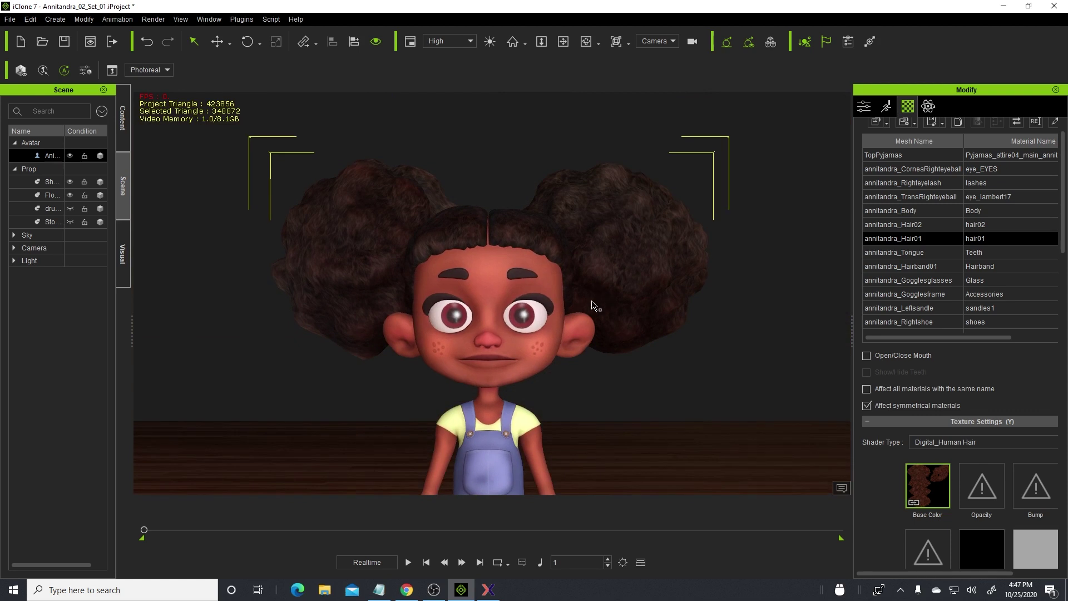
# Step: Inspect both hair puffs from slightly different side angles and from a wider front view
pyautogui.moveTo(612, 316); pyautogui.dragTo(645, 325, button='right')
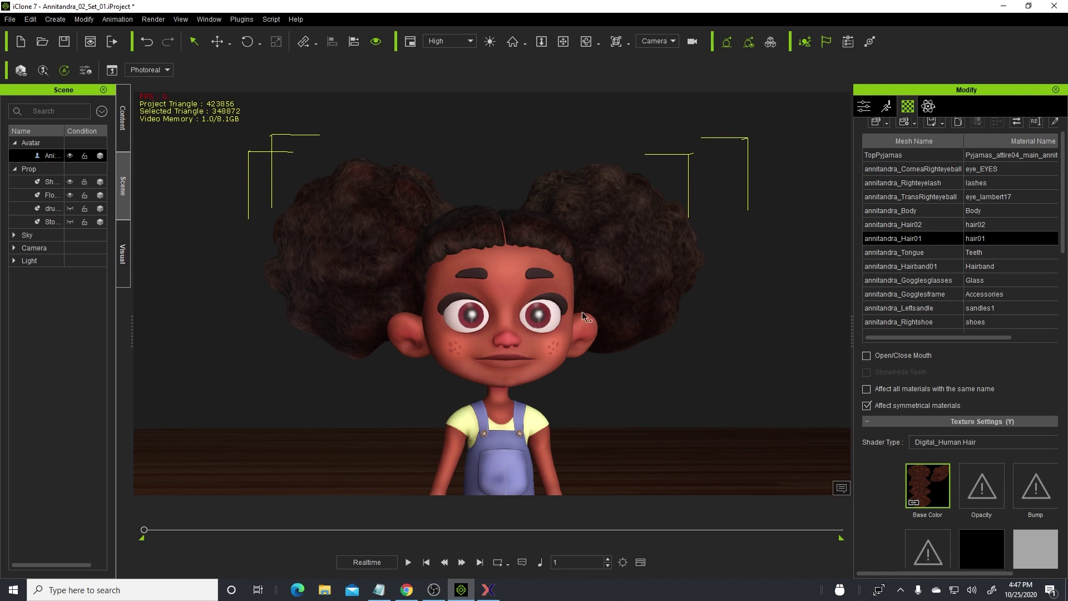
pyautogui.moveTo(591, 322); pyautogui.dragTo(632, 326, button='right')
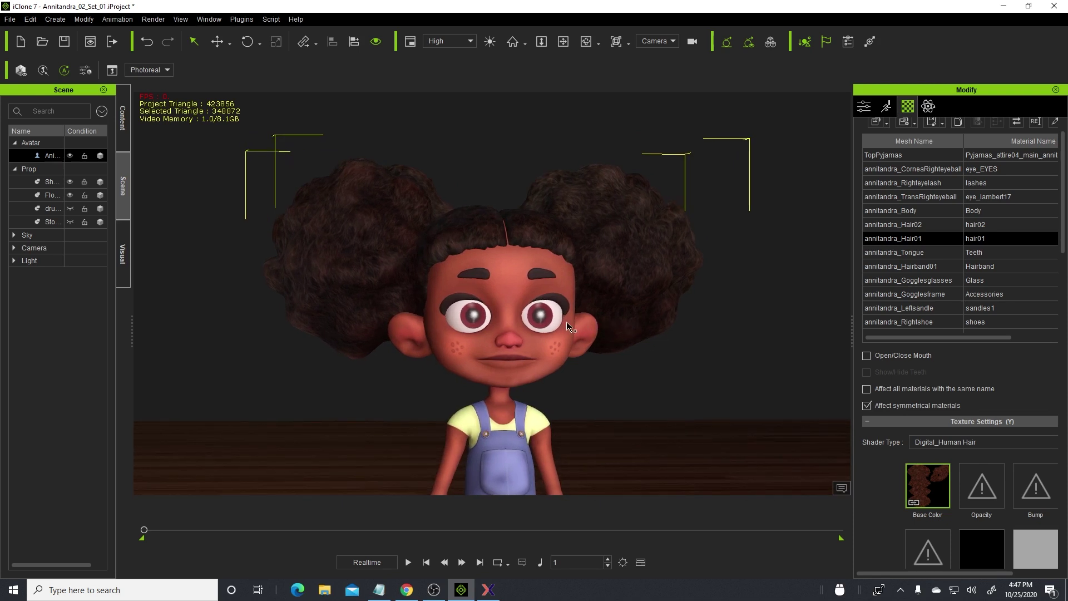
pyautogui.moveTo(566, 322); pyautogui.dragTo(586, 323, button='right')
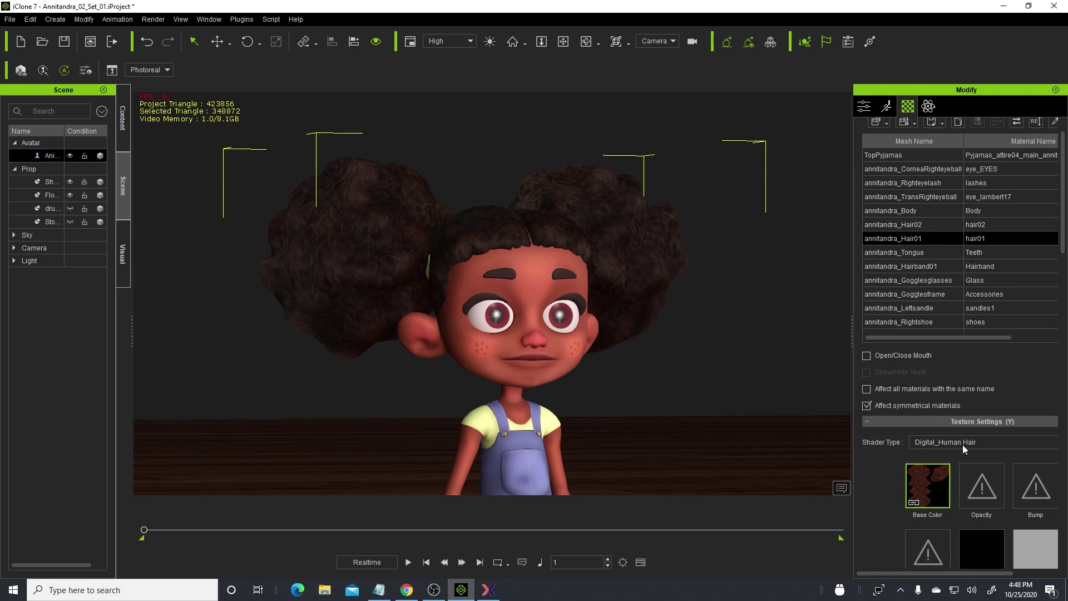
pyautogui.keyDown('alt'); pyautogui.moveTo(687, 317); pyautogui.dragTo(624, 320); pyautogui.keyUp('alt')
pyautogui.moveTo(624, 320); pyautogui.dragTo(556, 286, button='right')
pyautogui.scroll(-3, 558, 282)
pyautogui.moveTo(634, 285); pyautogui.dragTo(592, 285, button='right')
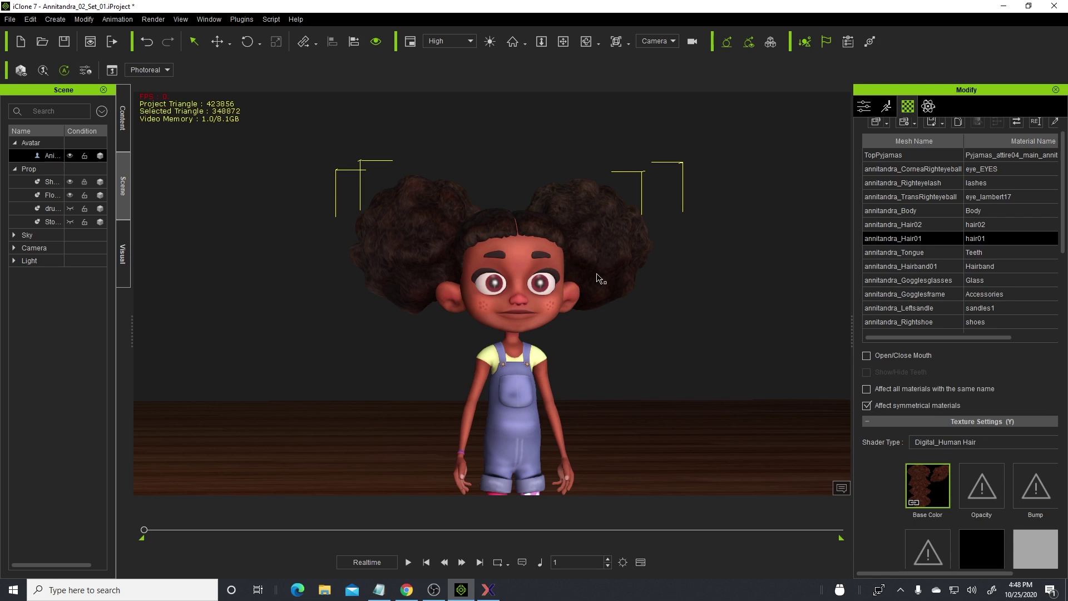
pyautogui.moveTo(612, 273); pyautogui.dragTo(562, 294, button='right')
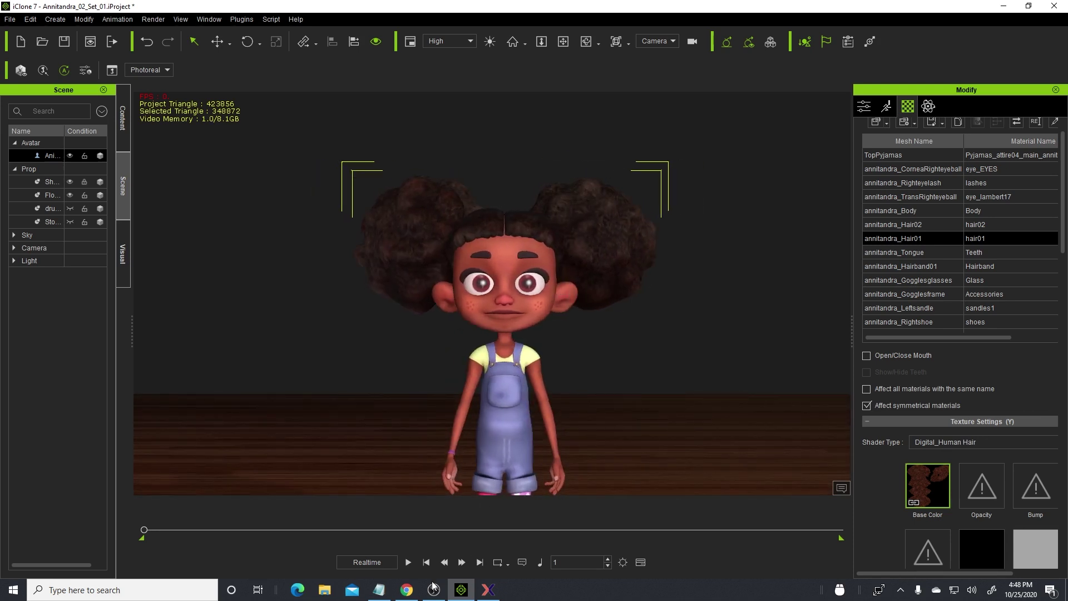
# Step: View the character's reference artwork in Chrome, return to iClone, and compare her hair and full figure from several angles
pyautogui.click(406, 590)
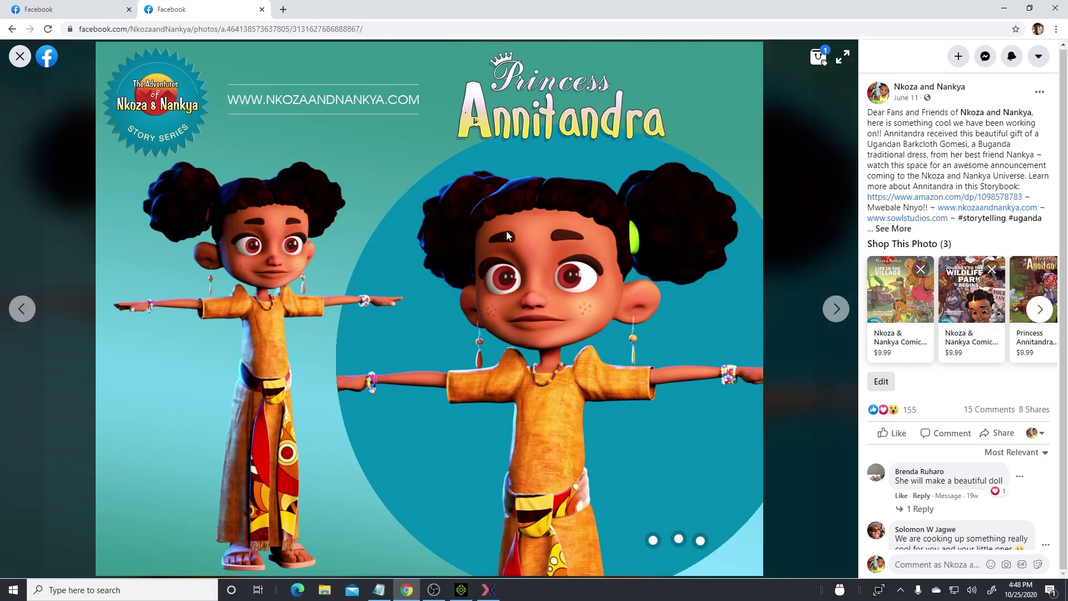
pyautogui.click(461, 589)
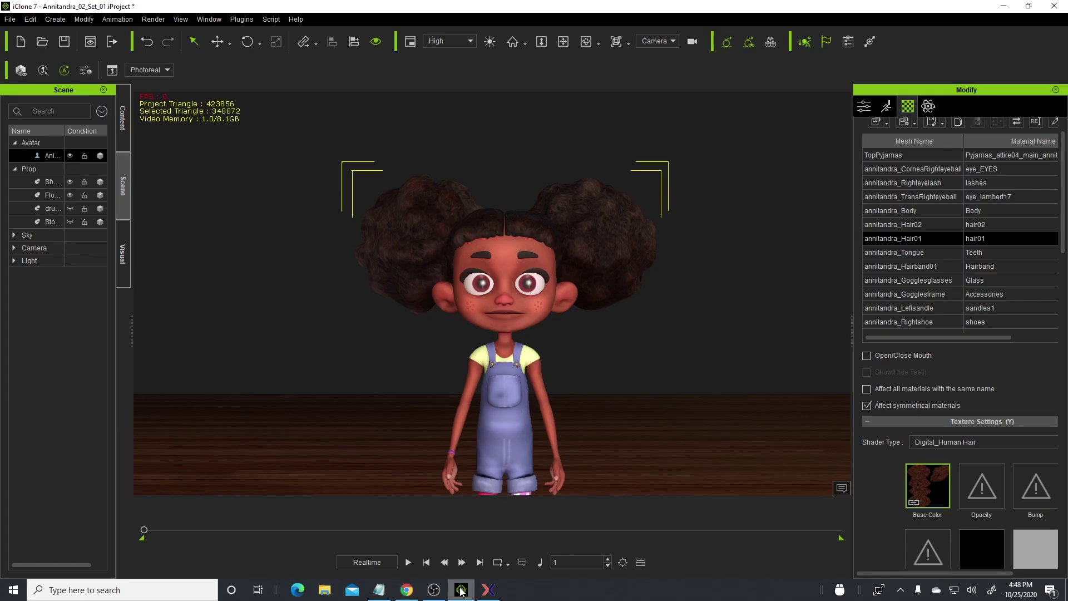
pyautogui.moveTo(590, 290)
pyautogui.mouseDown(button='right')
pyautogui.moveTo(505, 300)
pyautogui.moveTo(711, 298)
pyautogui.moveTo(579, 303)
pyautogui.moveTo(589, 304)
pyautogui.mouseUp(button='right')
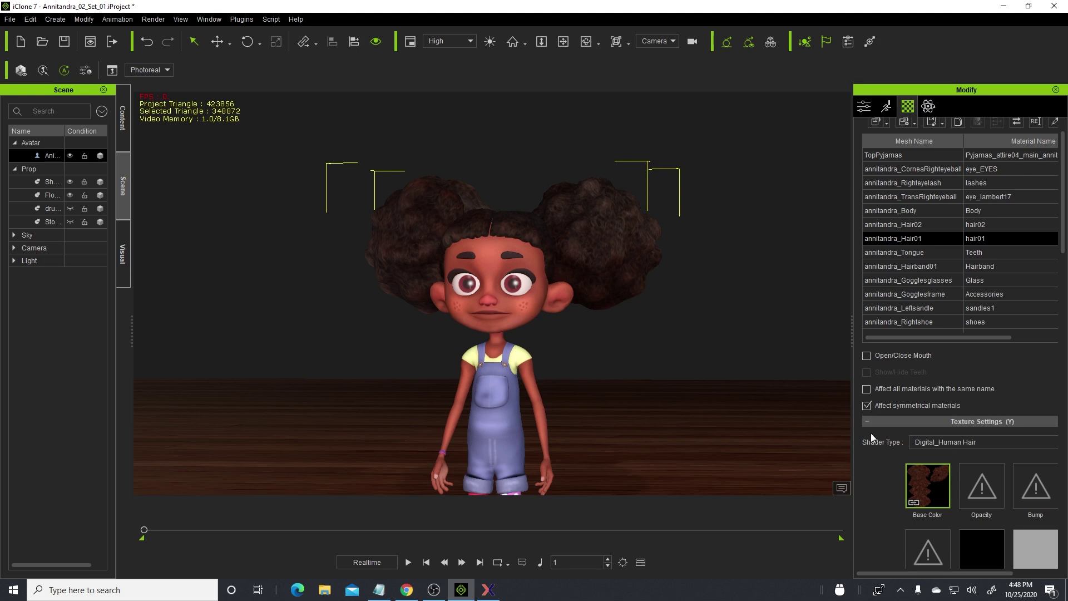
pyautogui.moveTo(529, 337); pyautogui.dragTo(529, 288, button='middle')
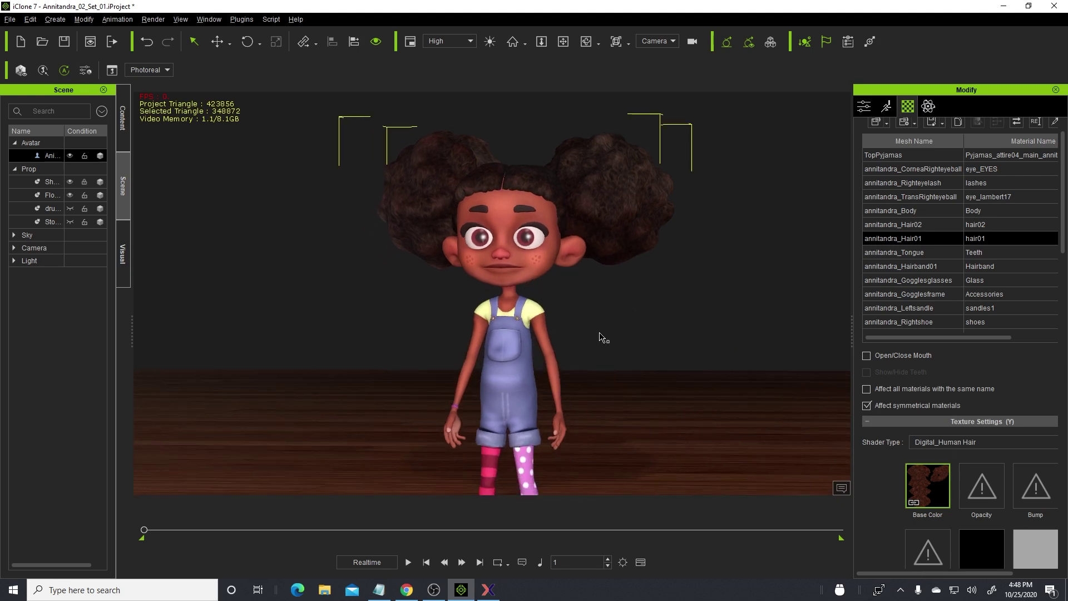
pyautogui.moveTo(601, 336); pyautogui.dragTo(563, 340, button='right')
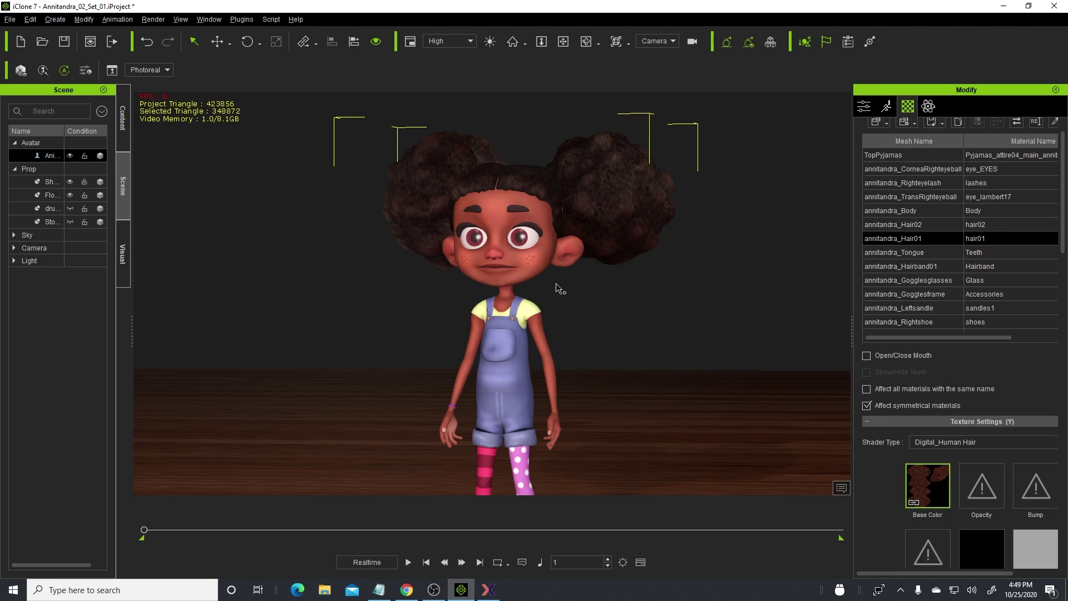
pyautogui.keyDown('alt'); pyautogui.moveTo(552, 277); pyautogui.dragTo(607, 296); pyautogui.keyUp('alt')
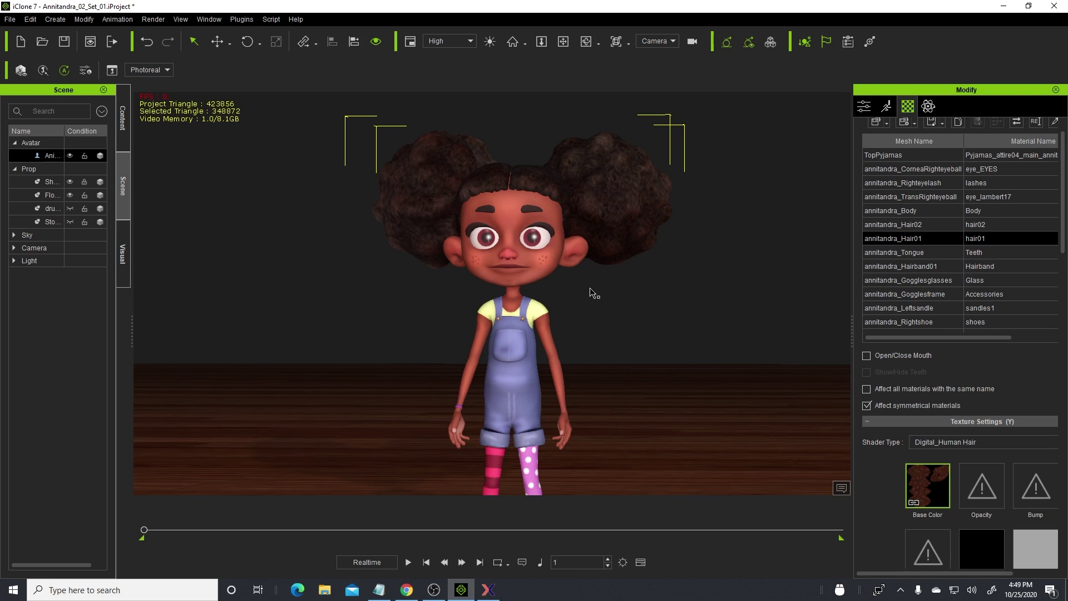
pyautogui.moveTo(610, 313); pyautogui.dragTo(672, 322, button='right')
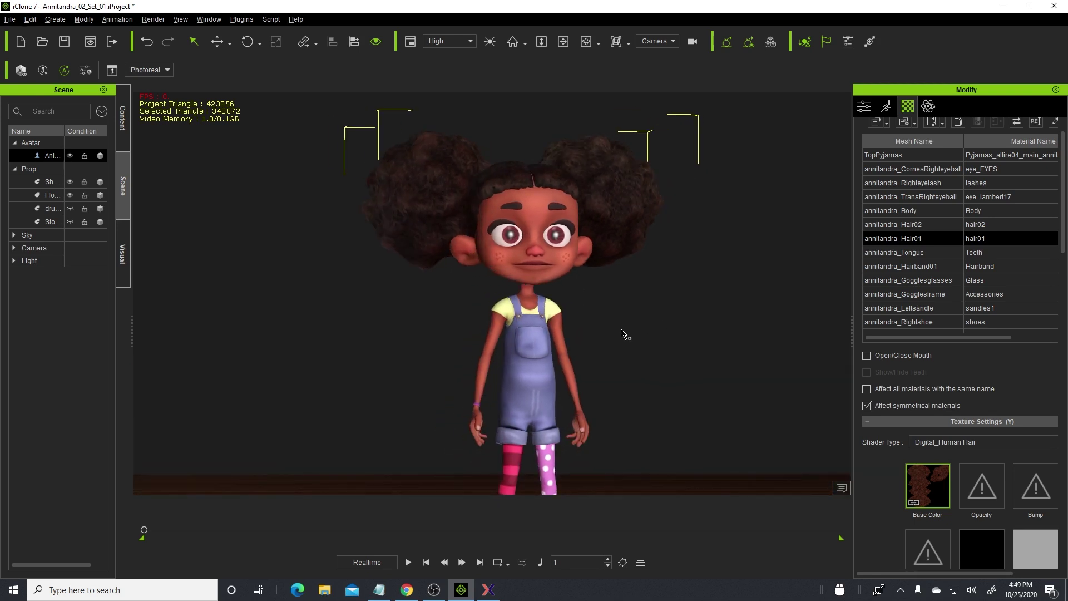
pyautogui.scroll(-5, 547, 319)
pyautogui.moveTo(533, 293); pyautogui.dragTo(533, 284, button='middle')
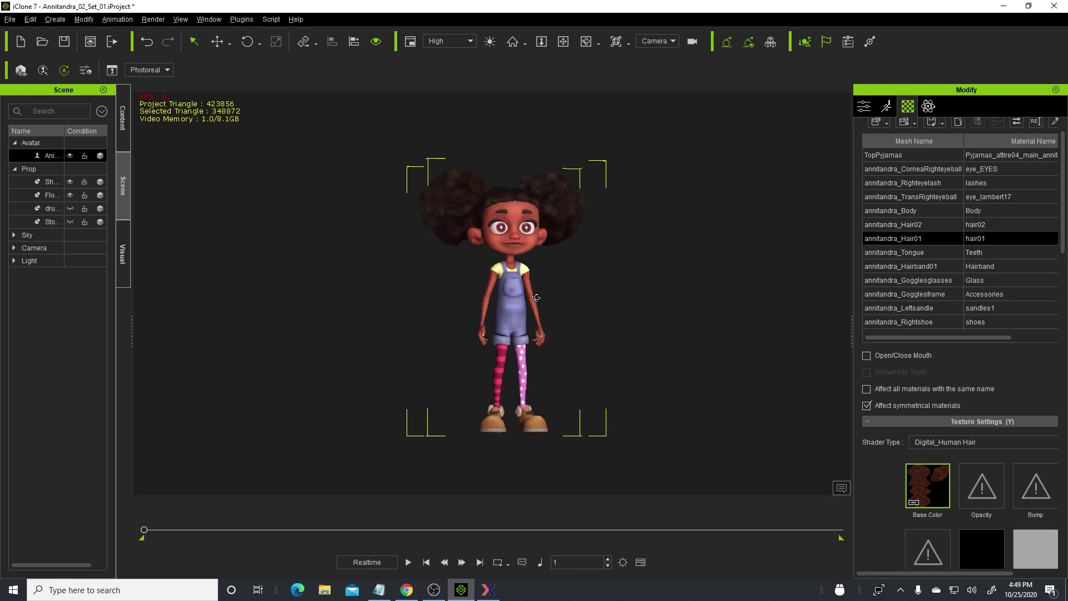
pyautogui.moveTo(536, 297); pyautogui.dragTo(490, 388, button='right')
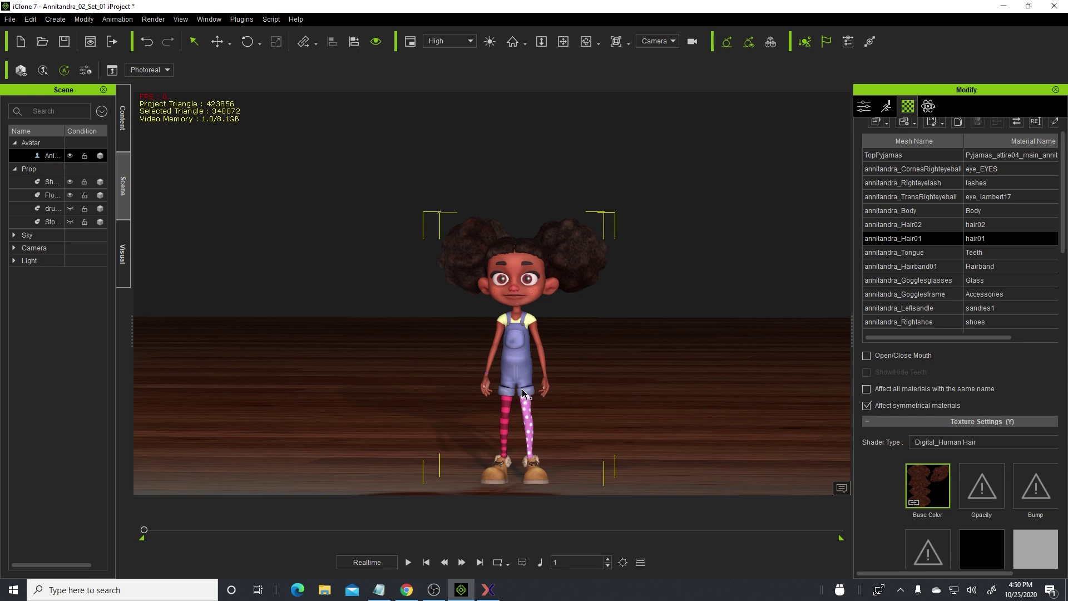
# Step: Examine the character's face and both hair puffs up close, orbiting around her head from side to side
pyautogui.scroll(5, 633, 358)
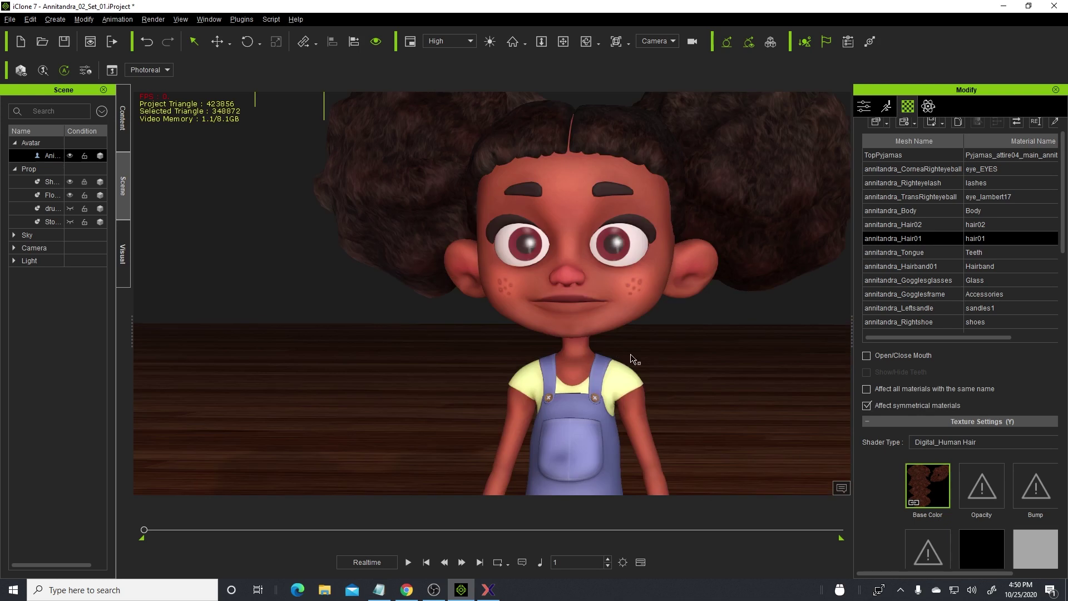
pyautogui.moveTo(631, 359); pyautogui.dragTo(593, 315, button='right')
pyautogui.moveTo(593, 315); pyautogui.dragTo(567, 359, button='middle')
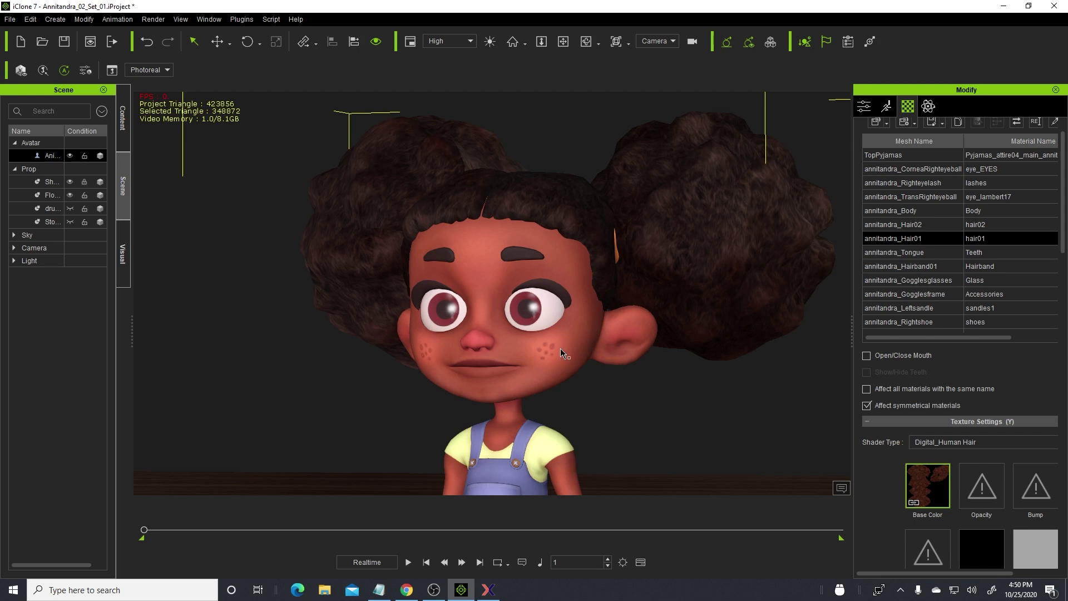
pyautogui.scroll(-2, 560, 348)
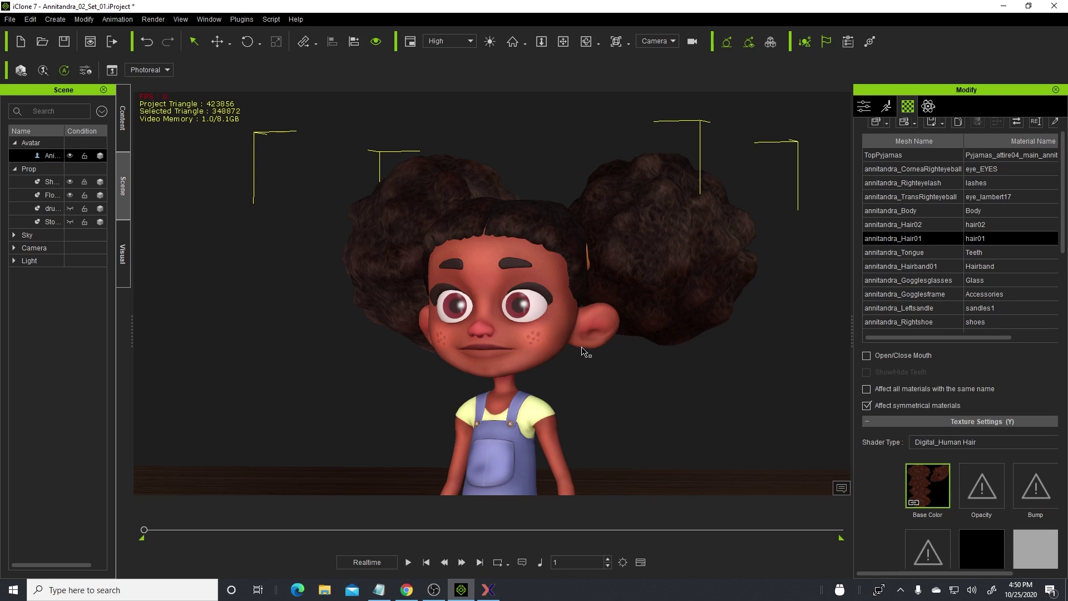
pyautogui.moveTo(620, 351); pyautogui.dragTo(644, 334, button='right')
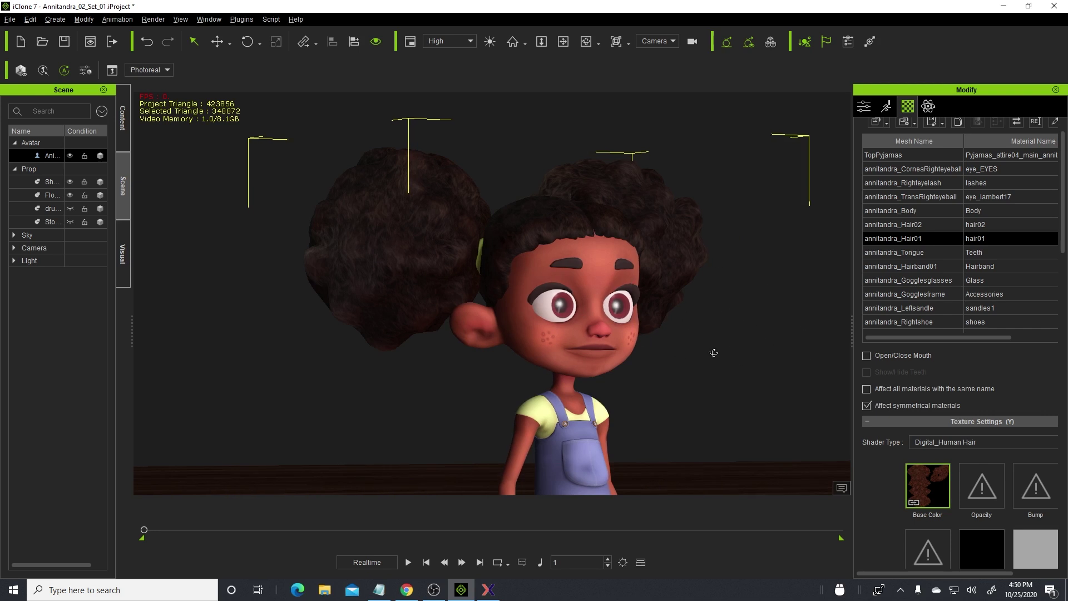
pyautogui.moveTo(714, 353); pyautogui.dragTo(727, 400, button='right')
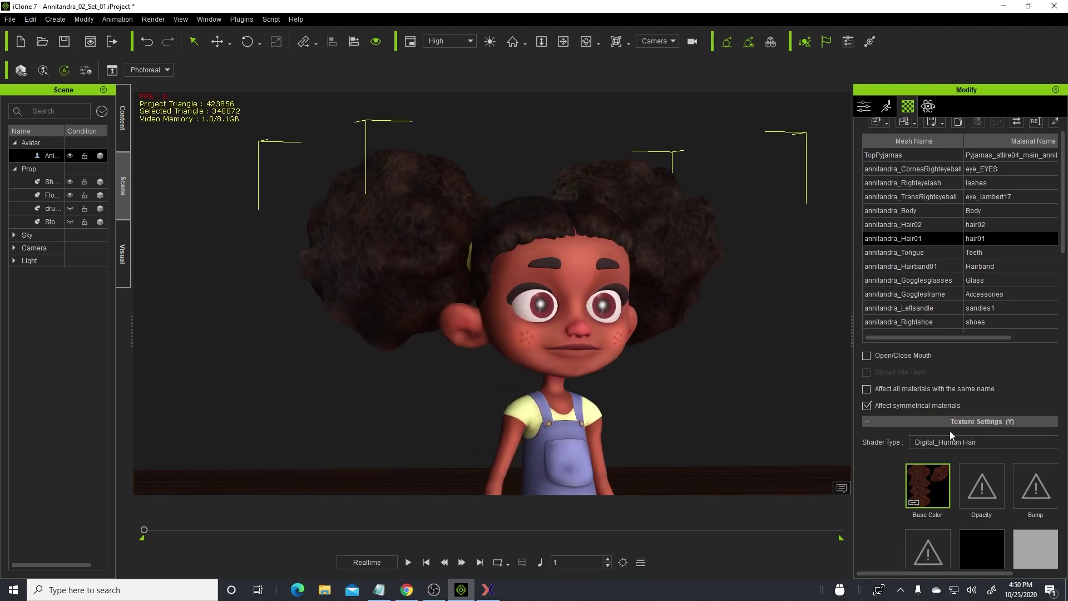
pyautogui.moveTo(646, 334); pyautogui.dragTo(555, 330, button='right')
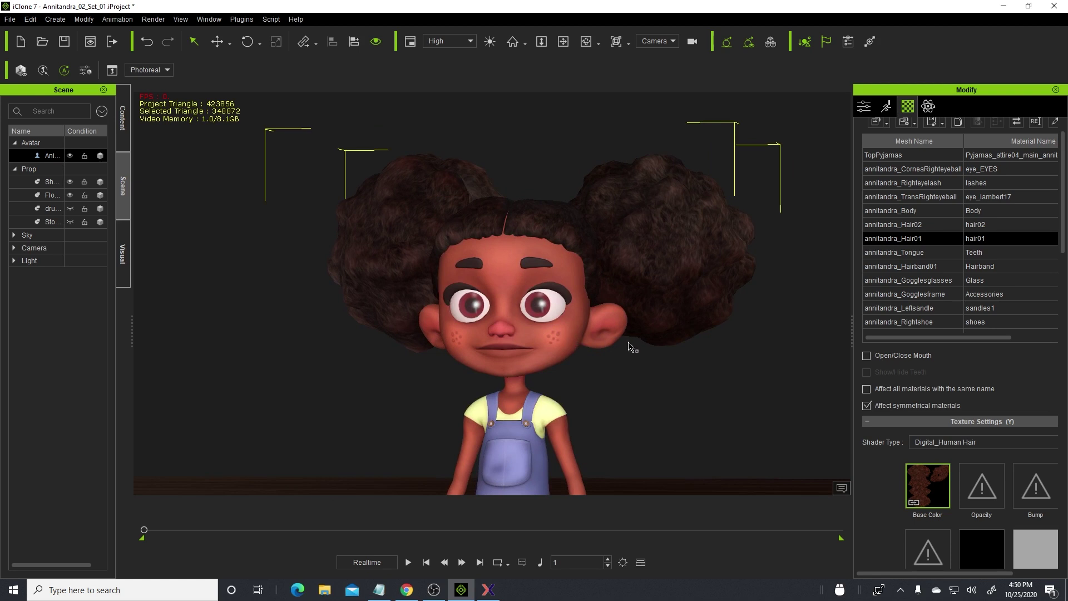
pyautogui.moveTo(617, 341); pyautogui.dragTo(670, 370, button='middle')
pyautogui.moveTo(670, 370); pyautogui.dragTo(650, 315, button='right')
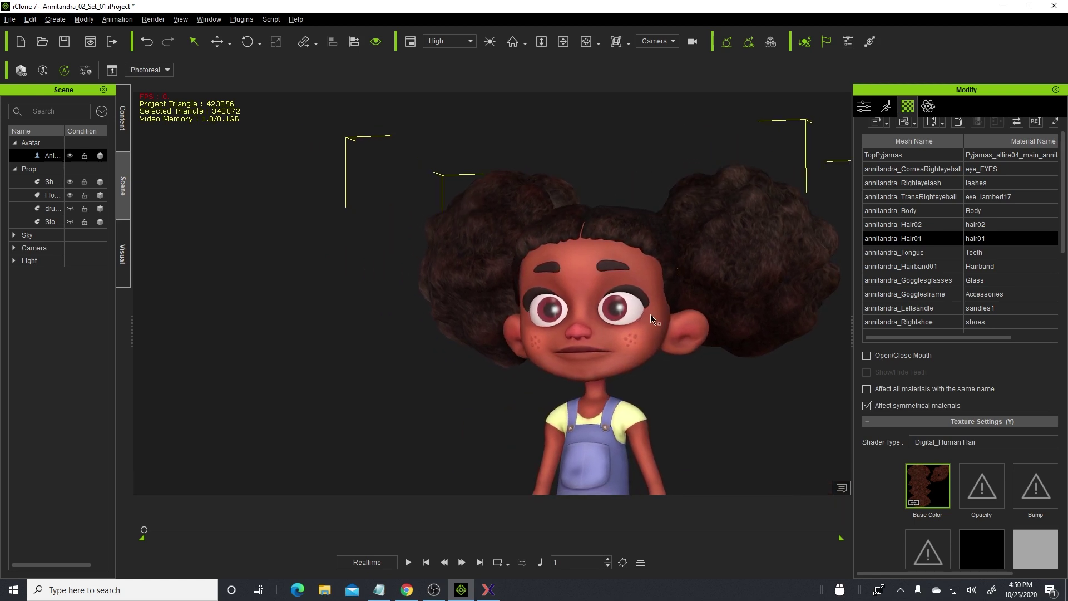
pyautogui.moveTo(630, 312); pyautogui.dragTo(624, 311, button='middle')
pyautogui.moveTo(625, 312); pyautogui.dragTo(597, 315, button='right')
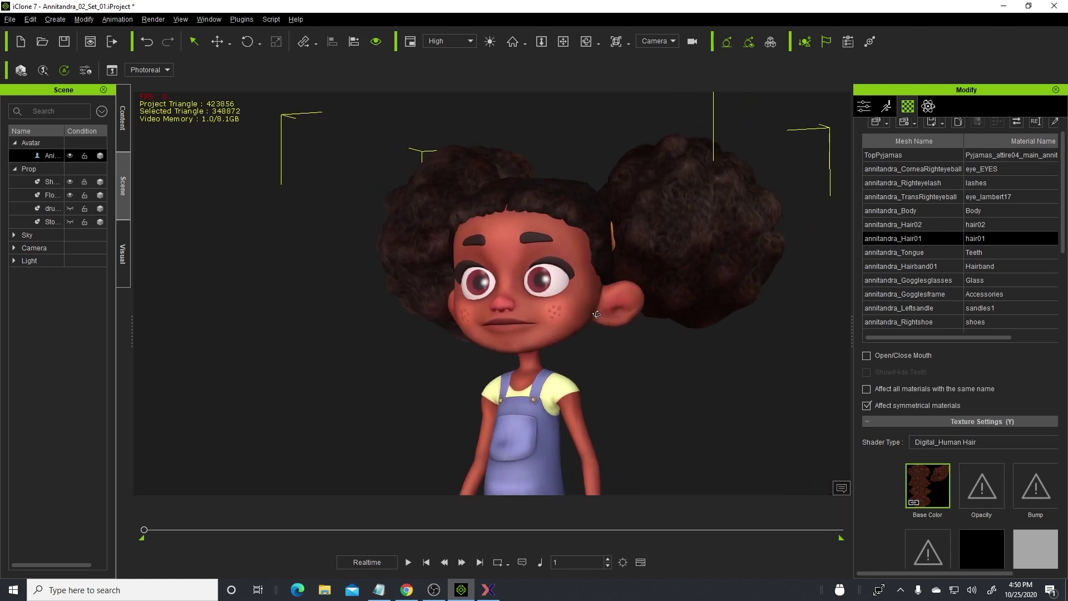